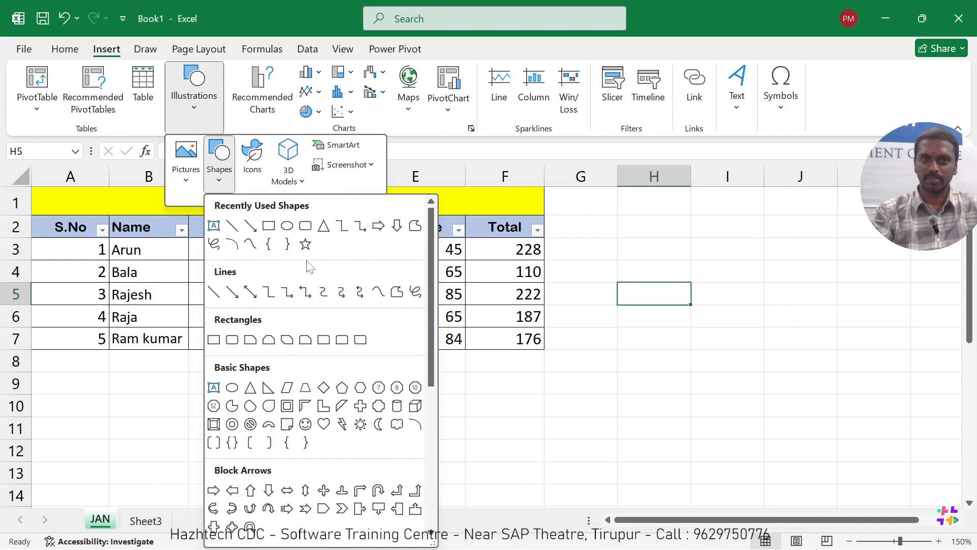
# Draw a five-pointed star about 3.8 cm high and 3.4 cm wide, and place it over the English and Science columns
pyautogui.click(306, 247)
pyautogui.moveTo(312, 296); pyautogui.dragTo(460, 462)
pyautogui.moveTo(401, 396); pyautogui.dragTo(410, 346)
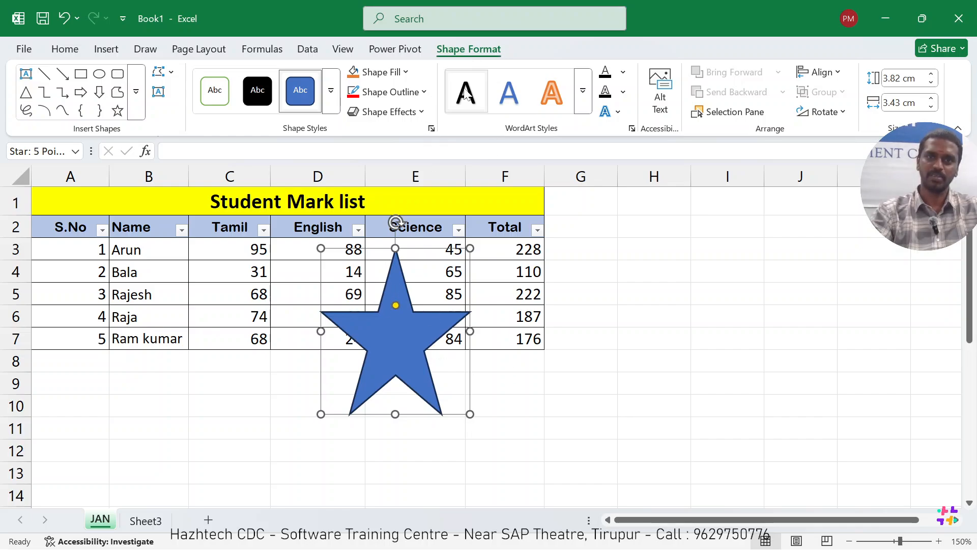
# Reselect the star, make its arms thinner, and move it over the Tamil and English columns
pyautogui.click(614, 316)
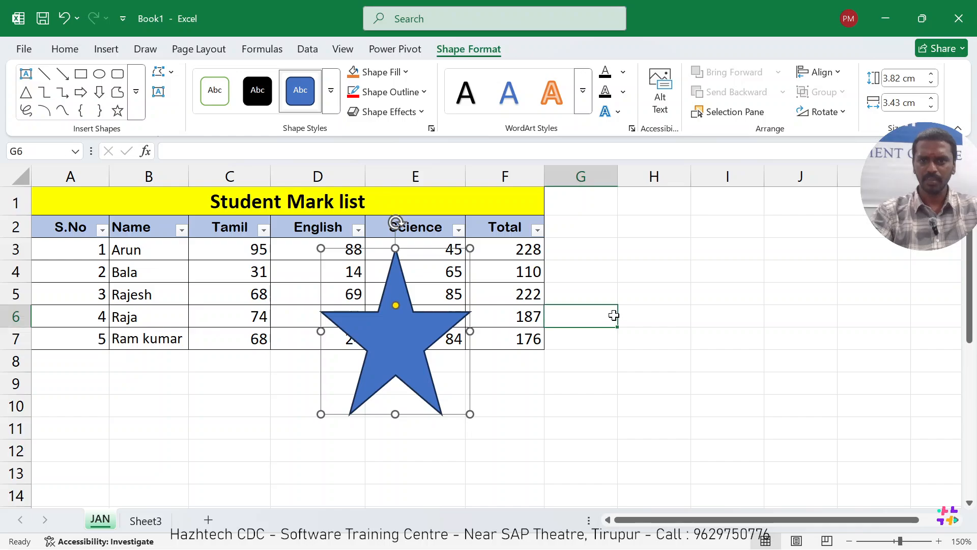
pyautogui.click(416, 319)
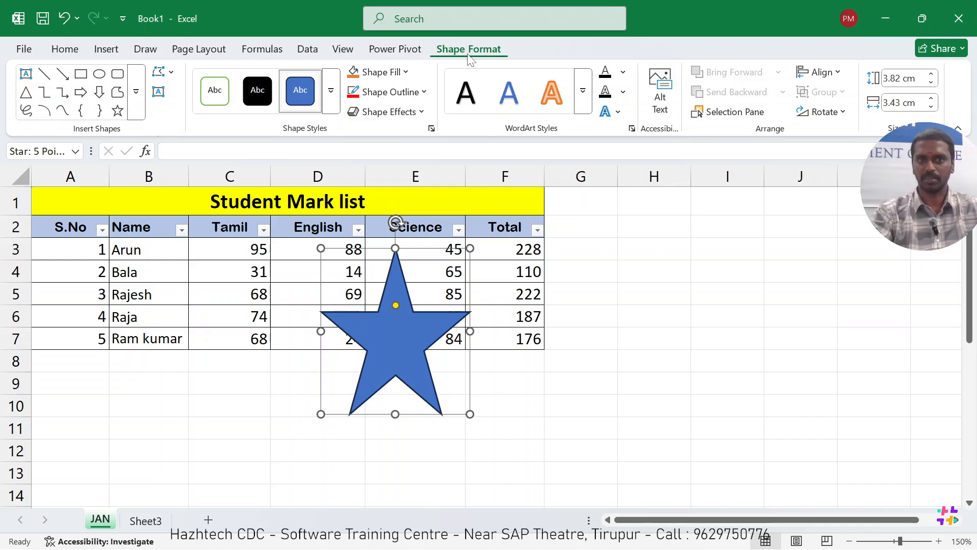
pyautogui.click(595, 274)
pyautogui.click(400, 318)
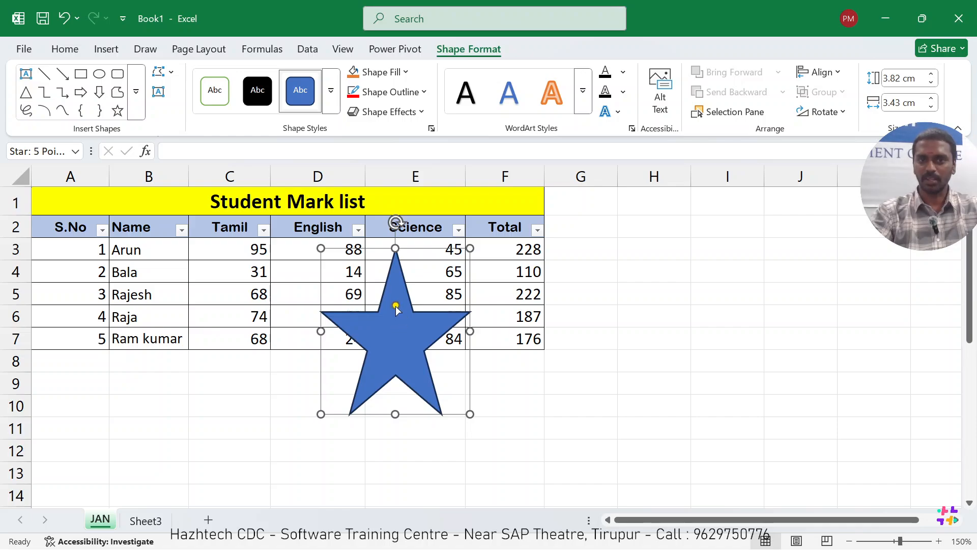
pyautogui.moveTo(397, 308); pyautogui.dragTo(333, 331)
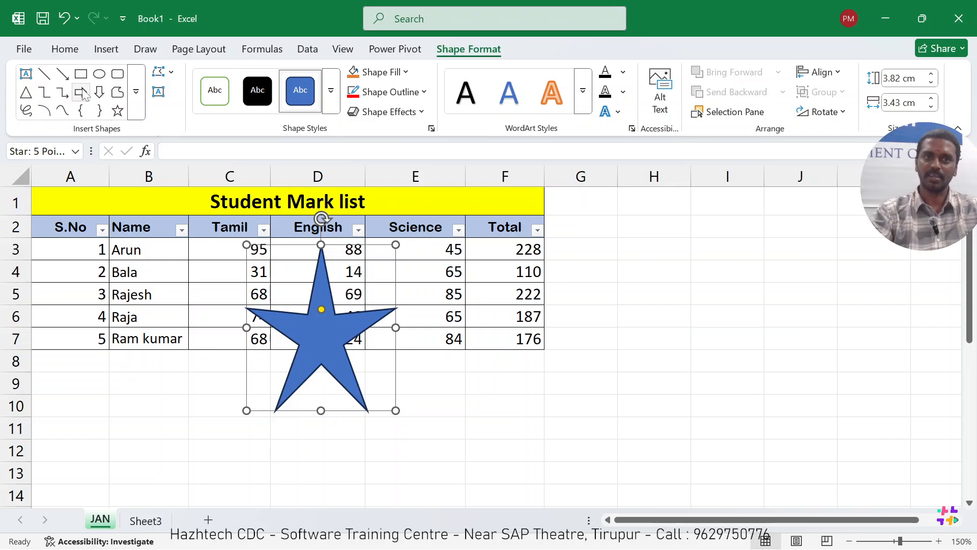
# Draw a down arrow about 3.7 cm high and 2.3 cm wide over the S.No and Name columns
pyautogui.click(100, 92)
pyautogui.moveTo(72, 260); pyautogui.dragTo(171, 421)
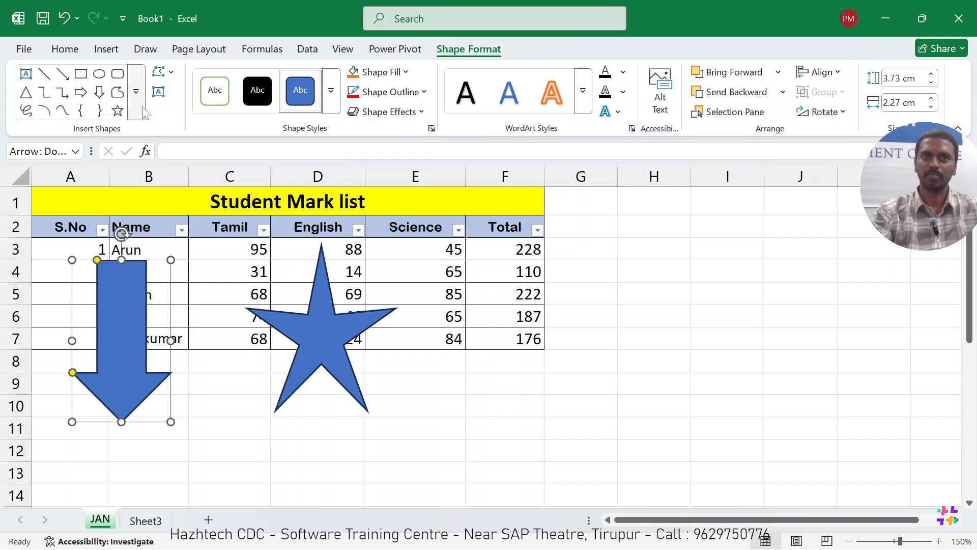
# Insert a text box reading "welcome" below the table, in the Science column around row 10
pyautogui.click(26, 75)
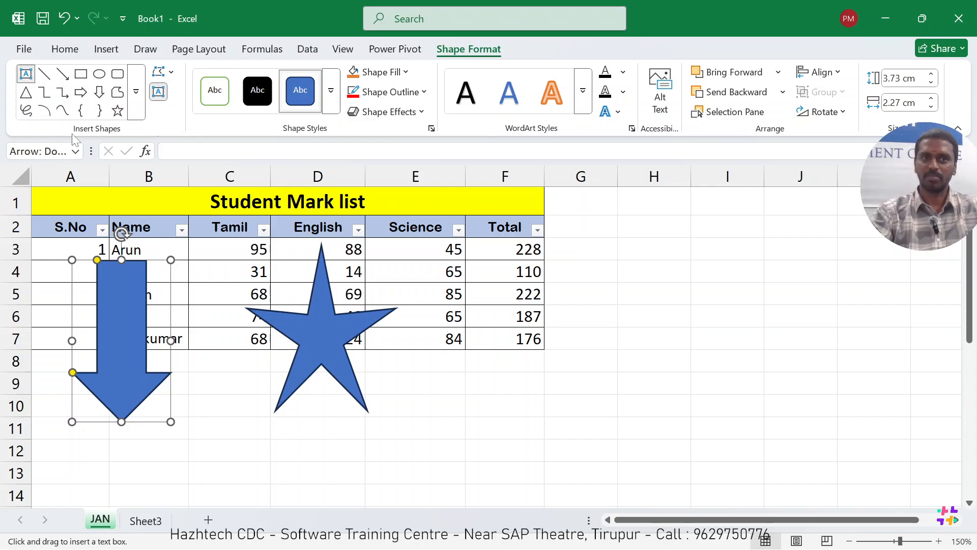
pyautogui.click(414, 395)
pyautogui.write('welocme')
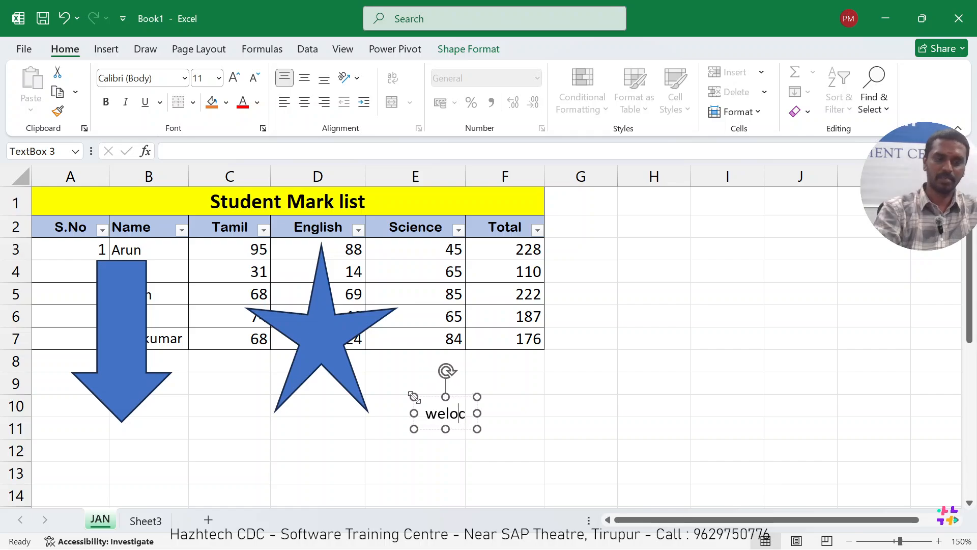
pyautogui.press('BackSpace')
pyautogui.press('BackSpace')
pyautogui.press('BackSpace')
pyautogui.press('BackSpace')
pyautogui.press('BackSpace')
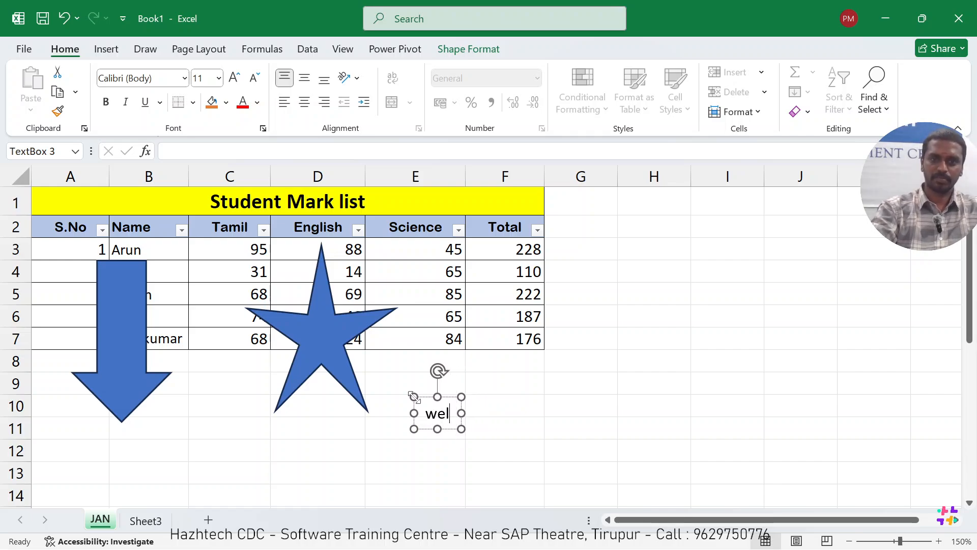
pyautogui.write('lcome')
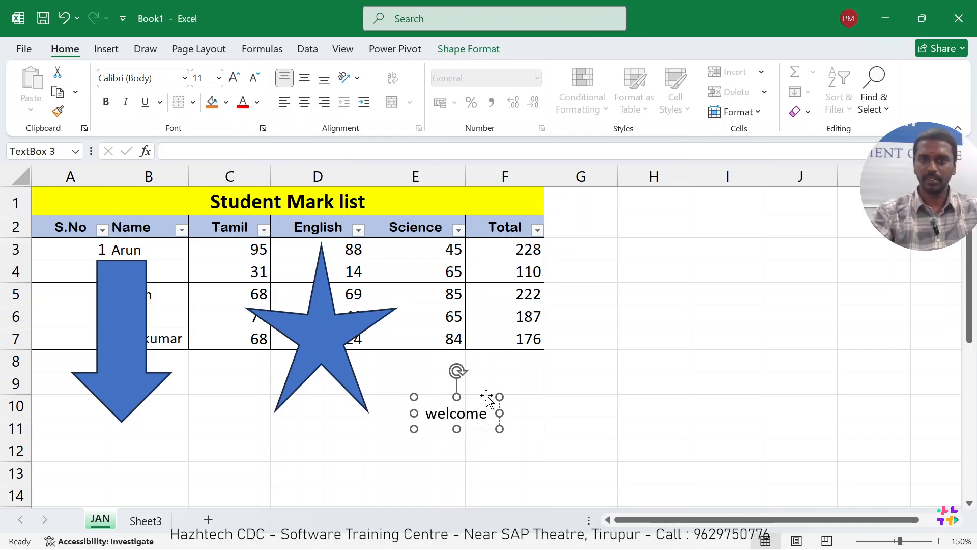
pyautogui.click(575, 384)
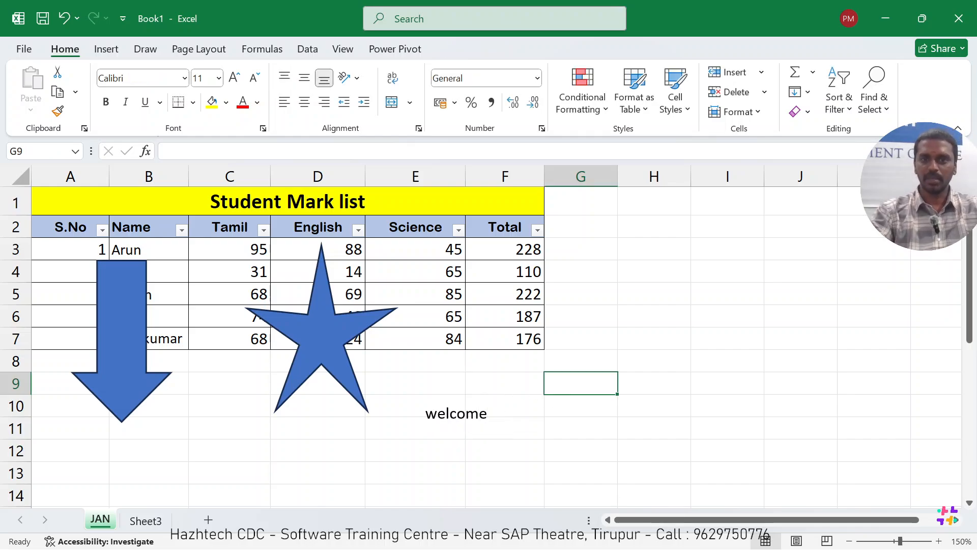
# Move the welcome text box slightly up to row 9 and shift the down arrow to the outer edge of the Total column
pyautogui.click(483, 414)
pyautogui.moveTo(438, 399); pyautogui.dragTo(457, 367)
pyautogui.click(131, 348)
pyautogui.moveTo(132, 348); pyautogui.dragTo(564, 343)
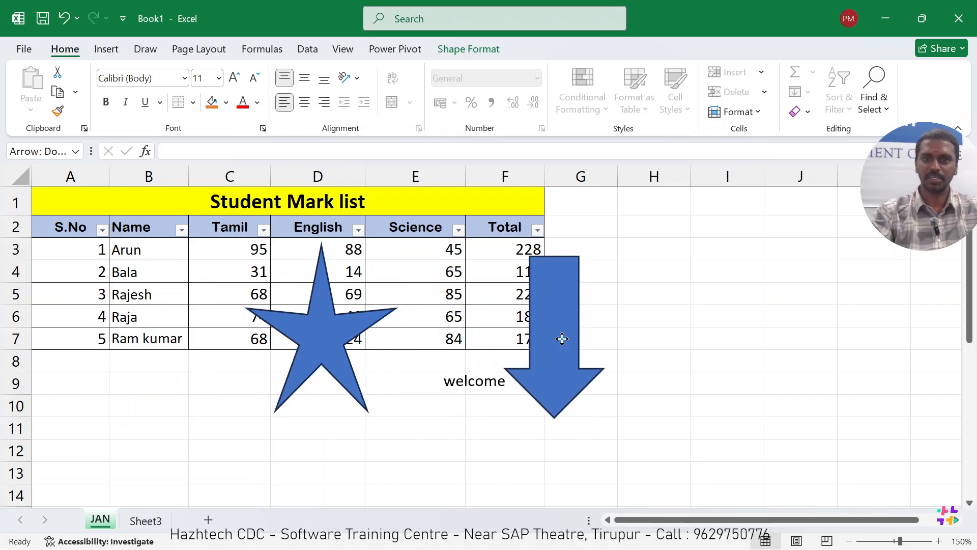
pyautogui.click(126, 311)
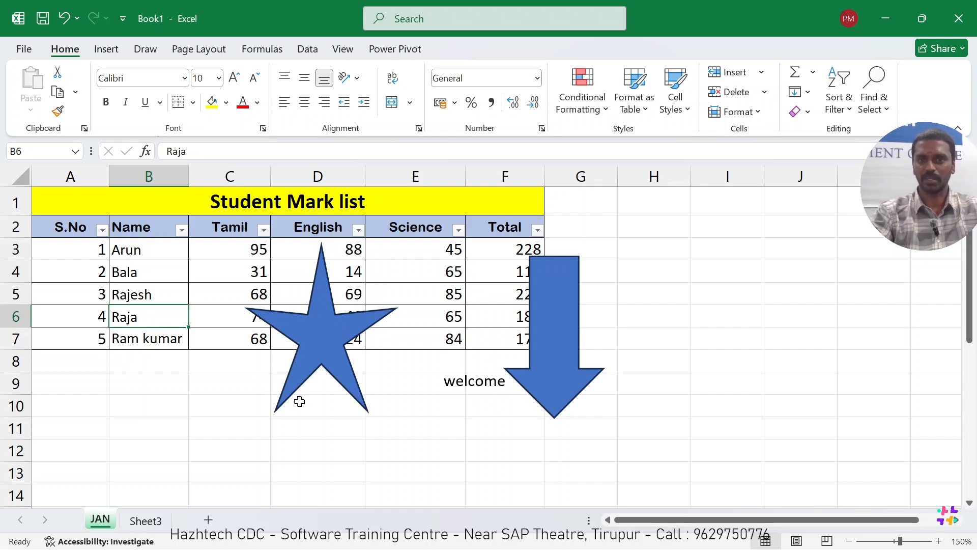
# Move the welcome text box below the Name and Tamil columns and rotate it clockwise to a slant
pyautogui.click(464, 381)
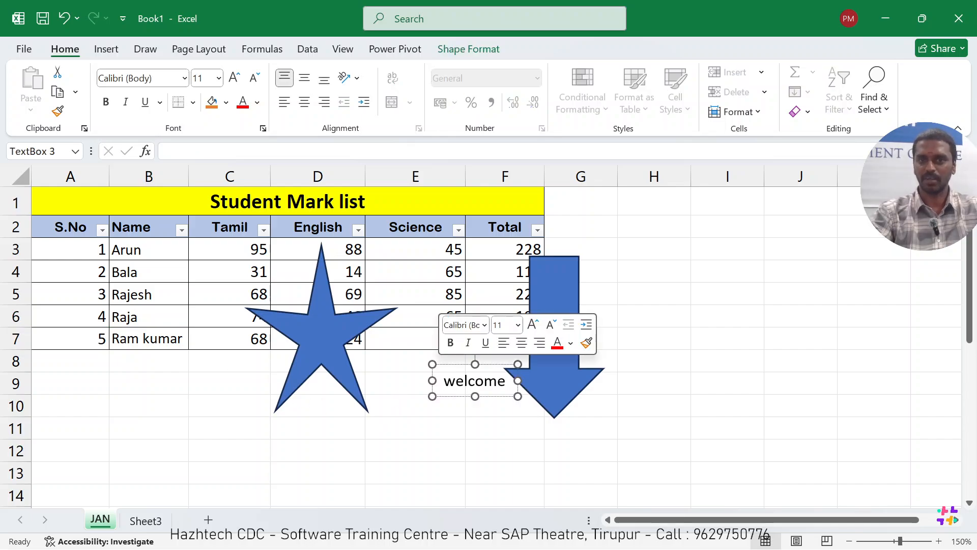
pyautogui.moveTo(462, 363); pyautogui.dragTo(229, 349)
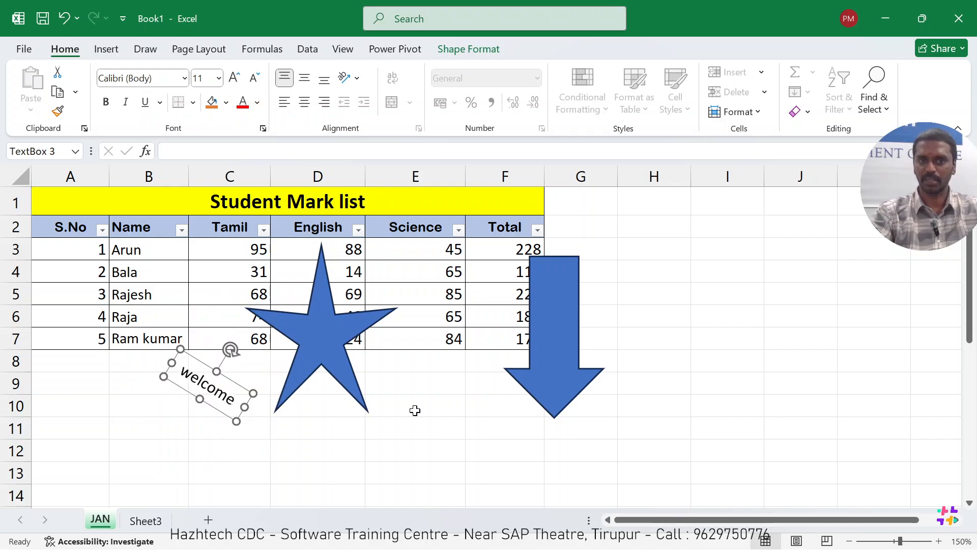
pyautogui.click(415, 410)
pyautogui.click(208, 386)
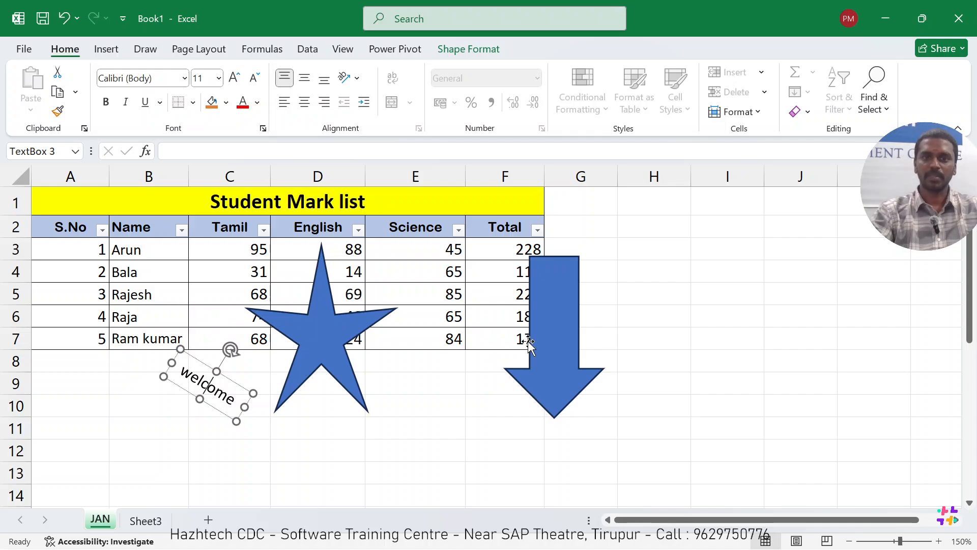
# Move the star over the Science and Total columns, beside the down arrow
pyautogui.click(312, 342)
pyautogui.click(486, 51)
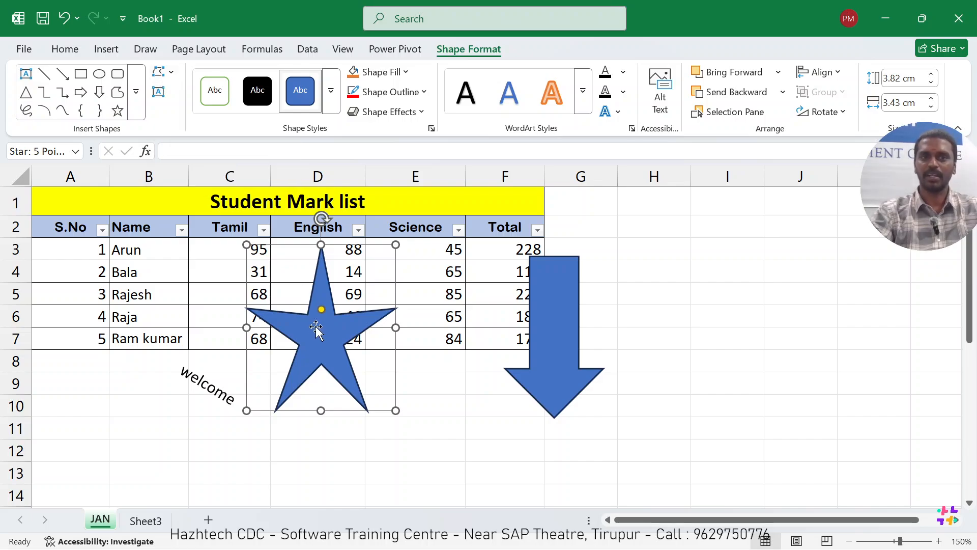
pyautogui.moveTo(316, 330); pyautogui.dragTo(472, 333)
# Draw a diamond about 4.1 cm high and 2.9 cm wide over the English column
pyautogui.click(138, 113)
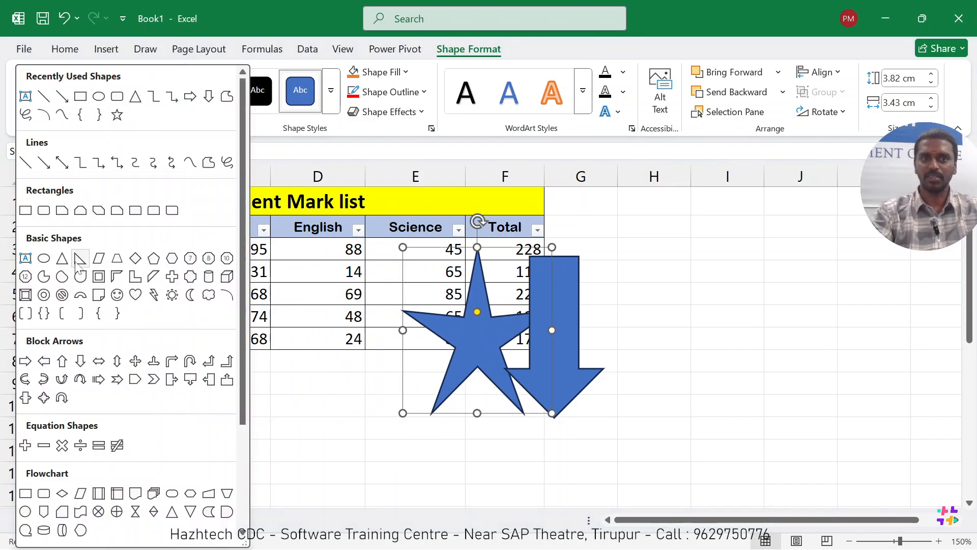
pyautogui.click(134, 259)
pyautogui.moveTo(264, 269)
pyautogui.mouseDown()
pyautogui.moveTo(371, 392)
pyautogui.moveTo(403, 414)
pyautogui.moveTo(390, 447)
pyautogui.mouseUp()
# Delete the star and the down arrow from the sheet
pyautogui.click(473, 367)
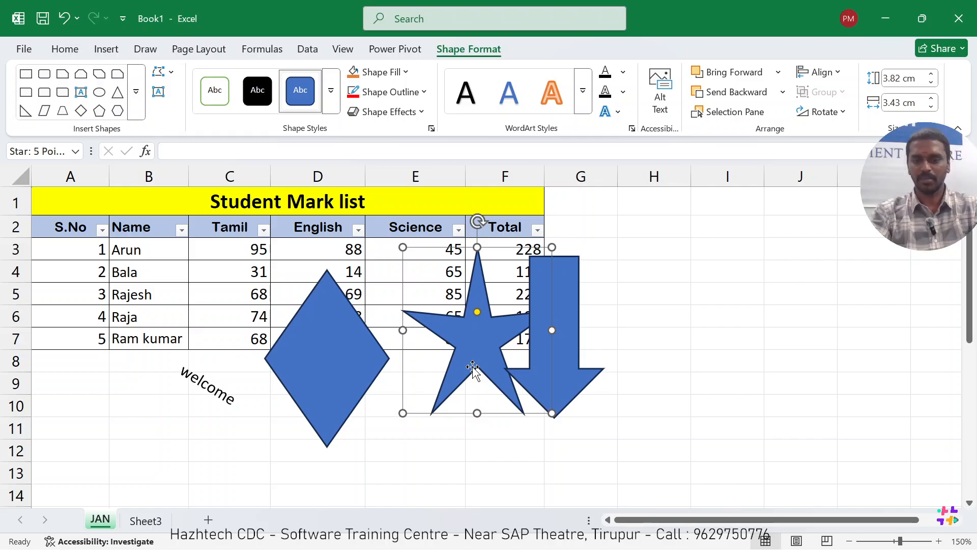
pyautogui.press('Delete')
pyautogui.click(532, 365)
pyautogui.press('Delete')
# Move the diamond up slightly and edit its left and right points to stretch it to about 7.4 cm wide
pyautogui.click(351, 353)
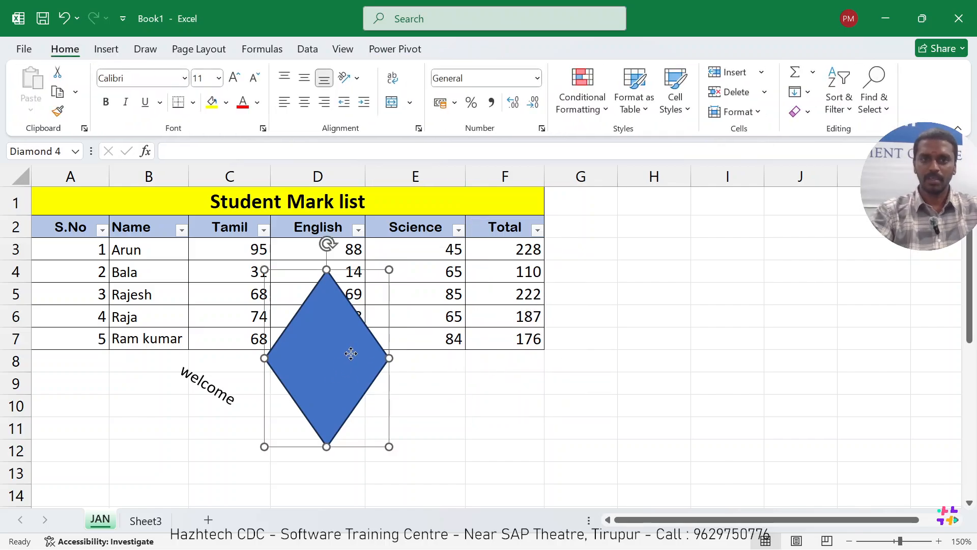
pyautogui.moveTo(351, 354); pyautogui.dragTo(374, 330)
pyautogui.click(163, 72)
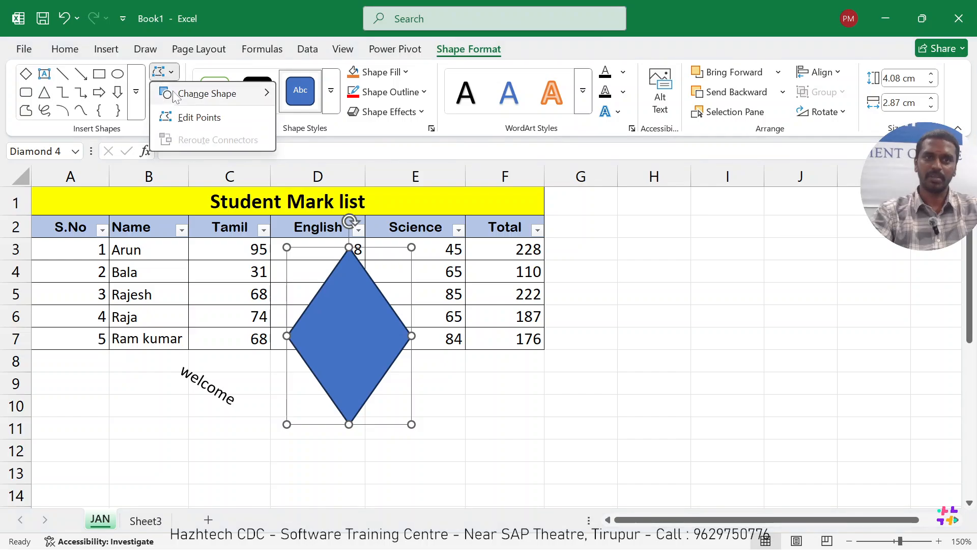
pyautogui.click(193, 118)
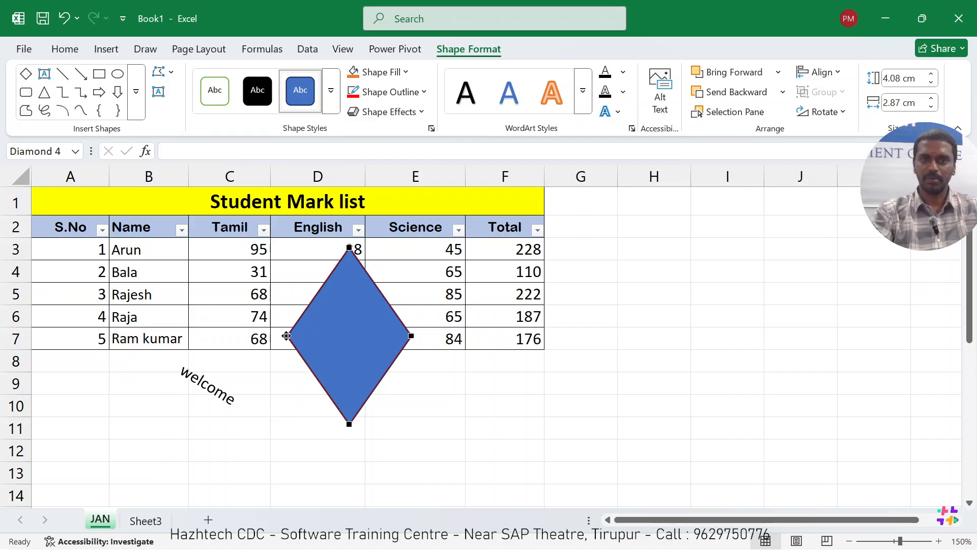
pyautogui.moveTo(287, 336); pyautogui.dragTo(128, 326)
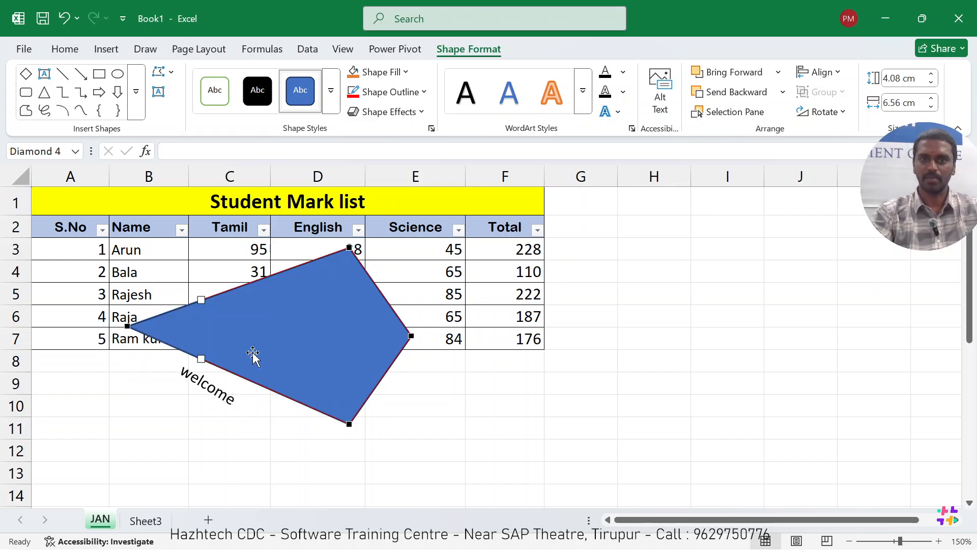
pyautogui.moveTo(411, 337); pyautogui.dragTo(350, 338)
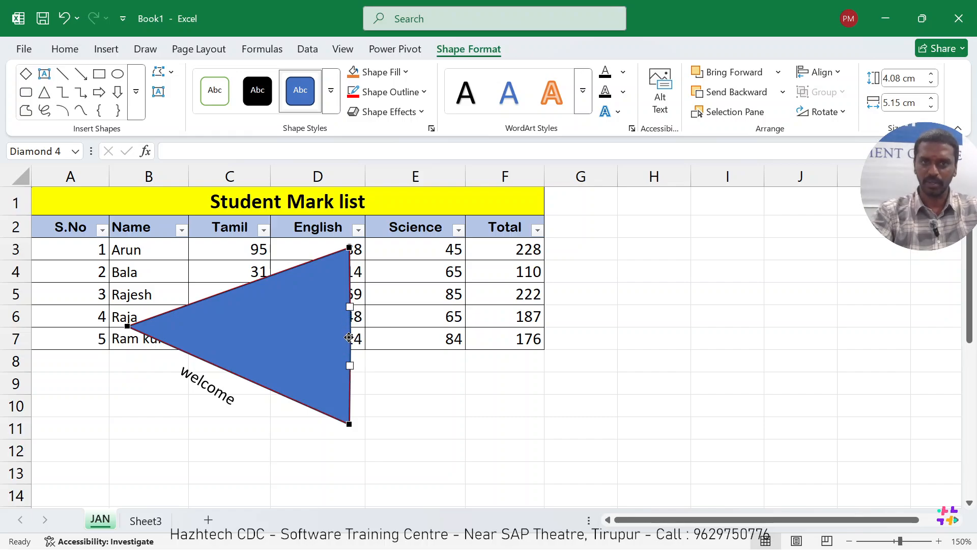
pyautogui.moveTo(349, 337); pyautogui.dragTo(448, 338)
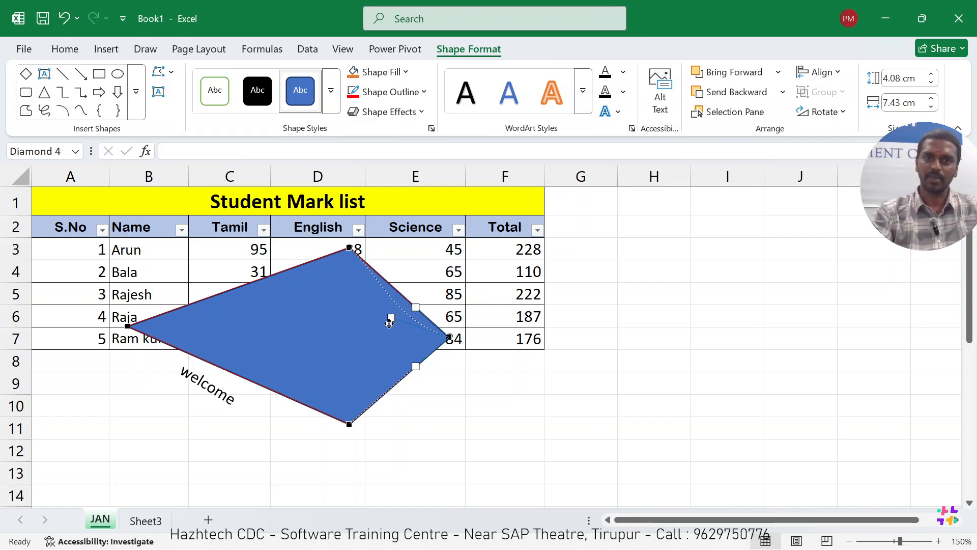
# Curve the two edges meeting at the diamond's right point inward, finish point editing, and reselect the shape
pyautogui.moveTo(416, 307); pyautogui.dragTo(355, 315)
pyautogui.moveTo(416, 367); pyautogui.dragTo(333, 351)
pyautogui.click(454, 404)
pyautogui.click(310, 306)
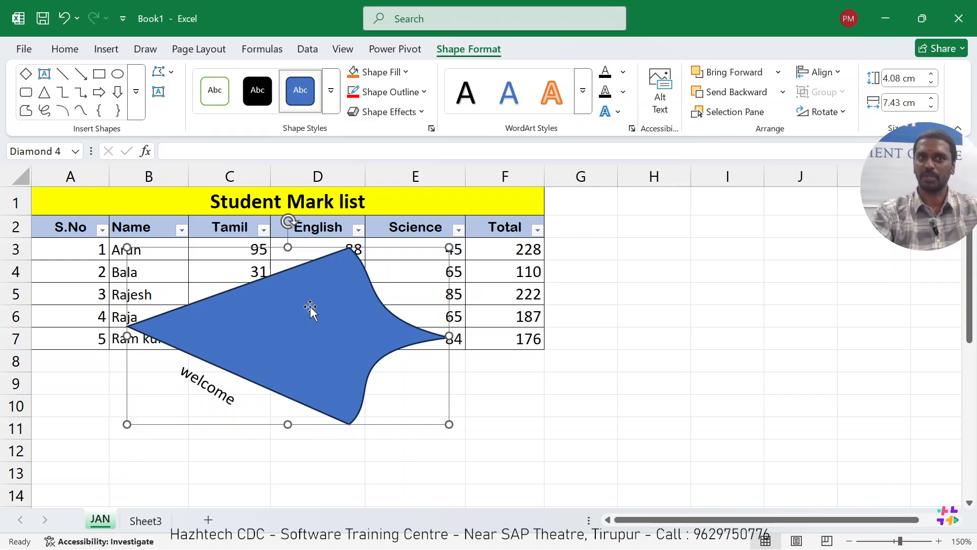
# Delete the reshaped diamond from the sheet
pyautogui.click(159, 78)
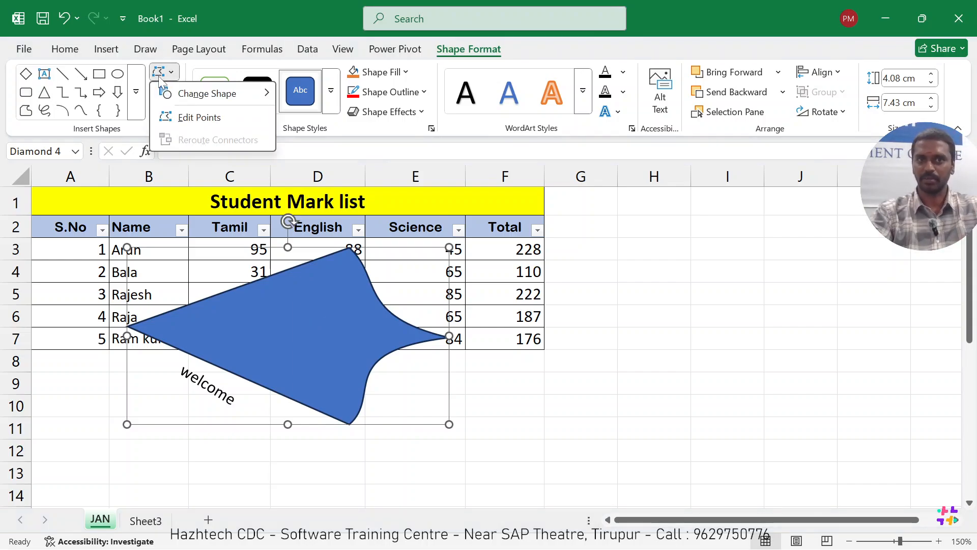
pyautogui.click(255, 314)
pyautogui.moveTo(293, 337); pyautogui.dragTo(386, 335)
pyautogui.press('Delete')
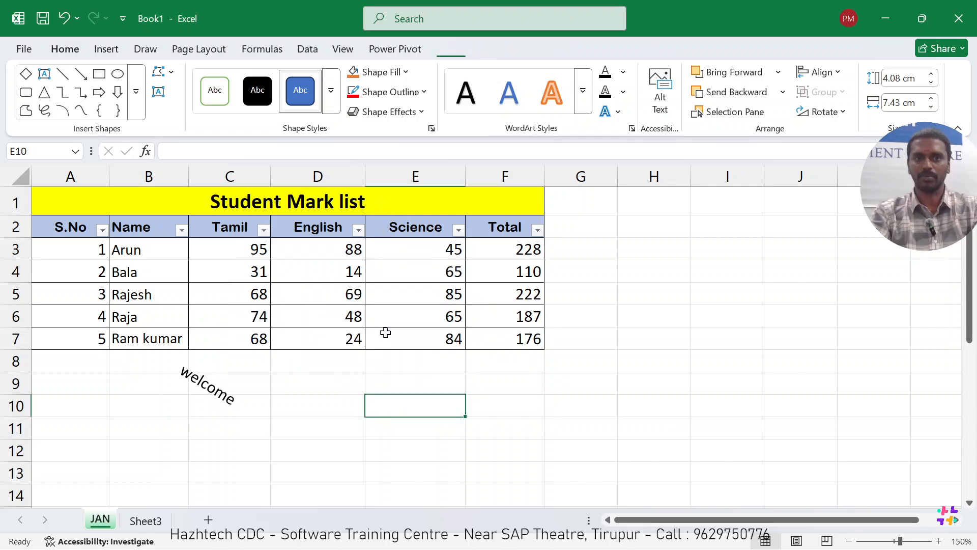
# Draw a new diamond about 3.3 cm high and 2.9 cm wide and position it over the English column
pyautogui.click(106, 49)
pyautogui.click(194, 102)
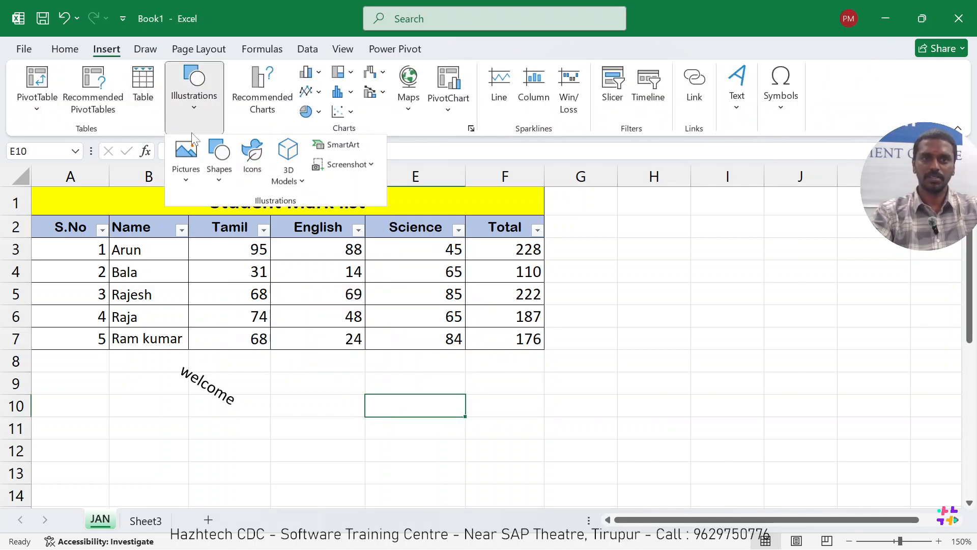
pyautogui.click(219, 165)
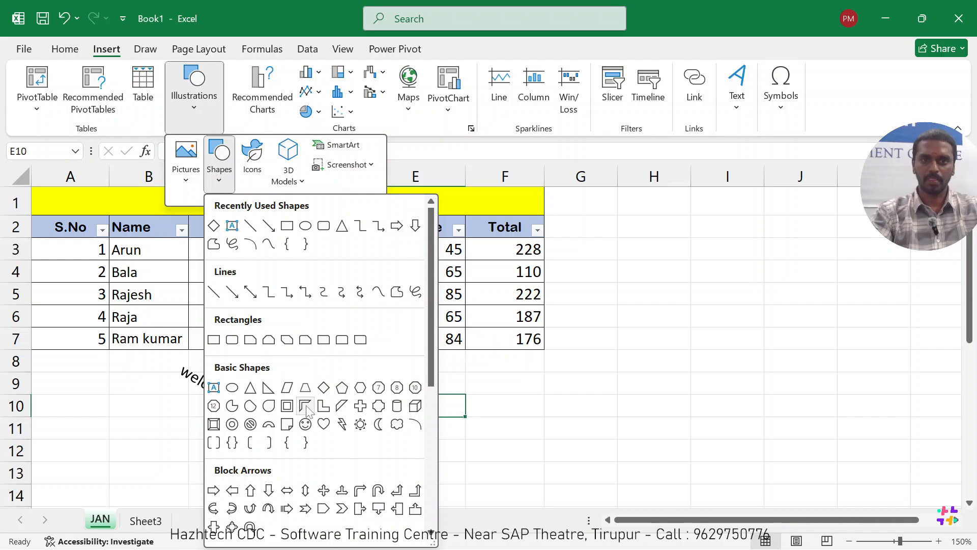
pyautogui.click(324, 388)
pyautogui.moveTo(306, 288); pyautogui.dragTo(434, 429)
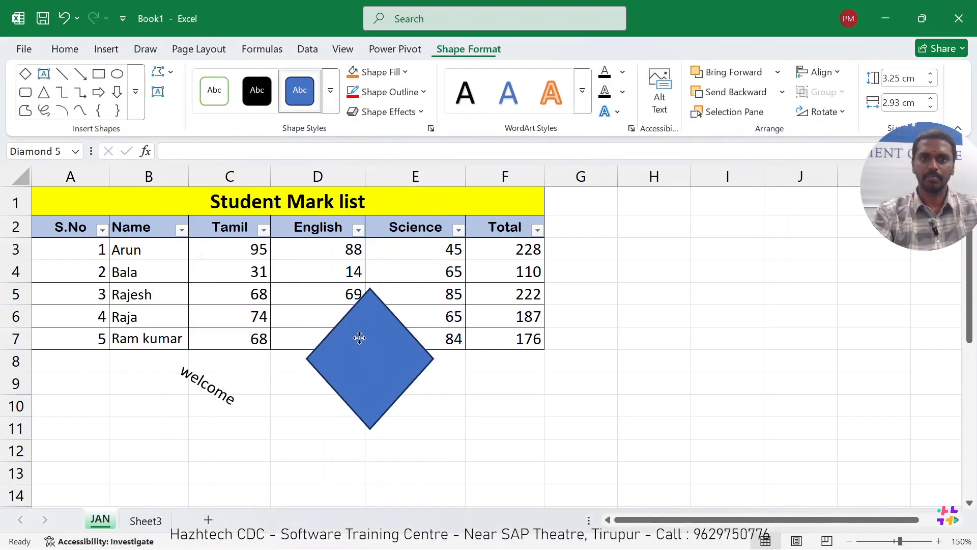
pyautogui.moveTo(359, 338); pyautogui.dragTo(338, 315)
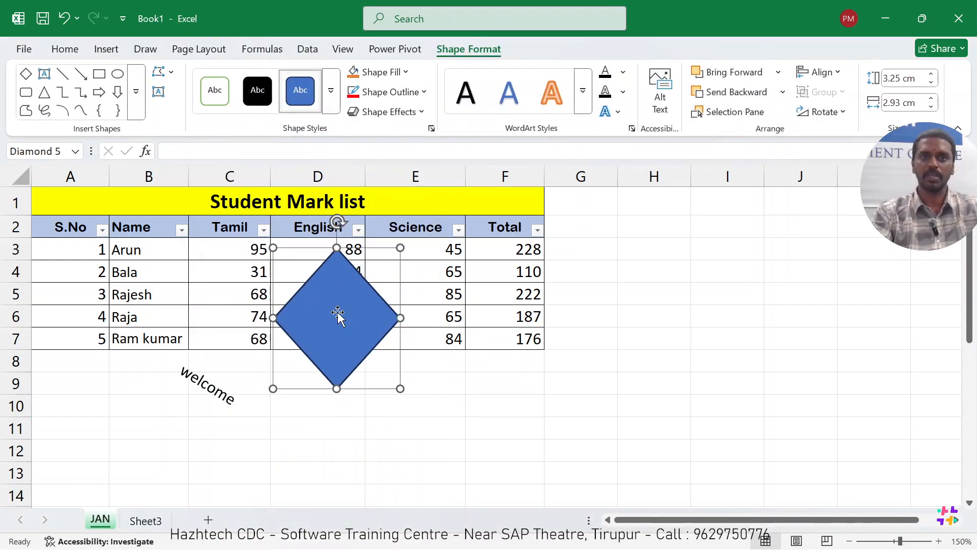
# Restyle the diamond in solid black and finally in Intense Effect - Gold, Accent 4, and move it slightly lower
pyautogui.click(257, 97)
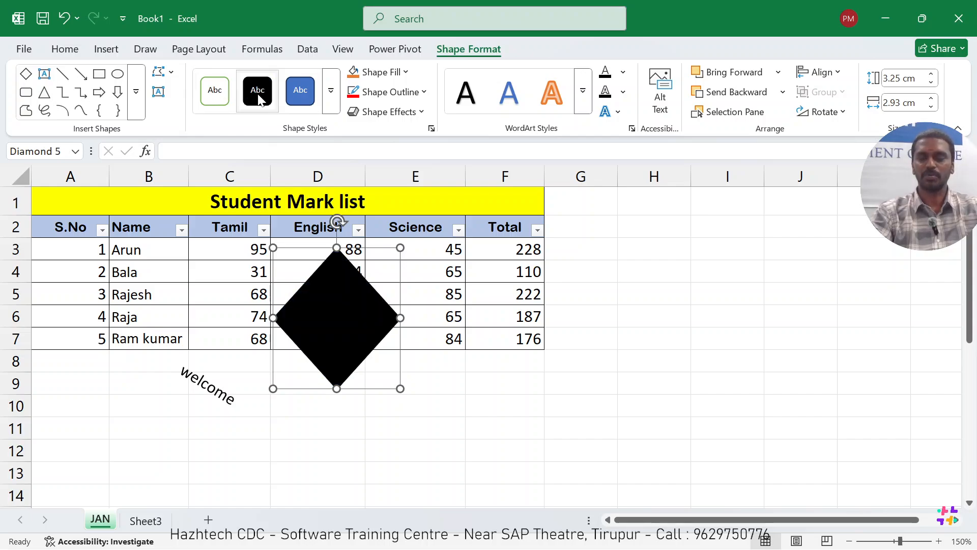
pyautogui.click(328, 104)
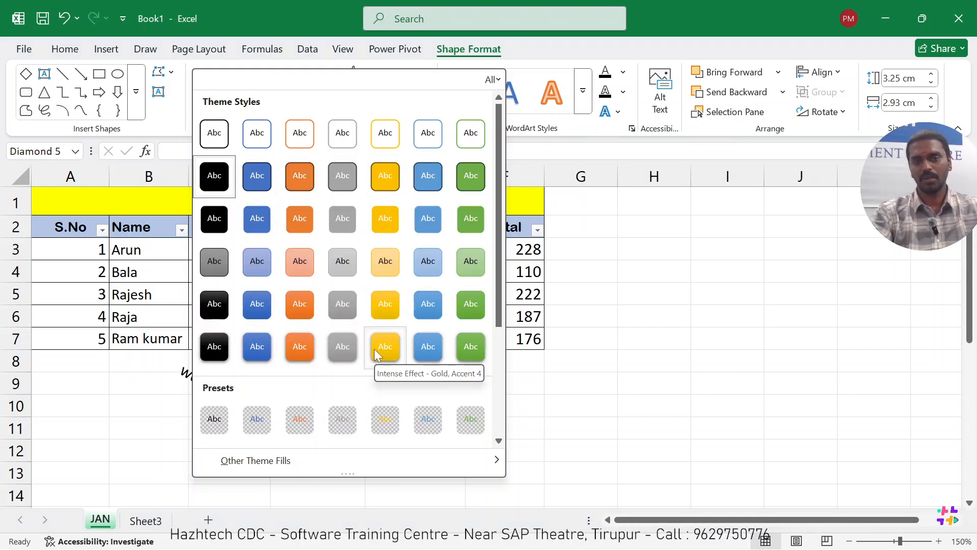
pyautogui.click(375, 349)
pyautogui.moveTo(318, 320); pyautogui.dragTo(342, 352)
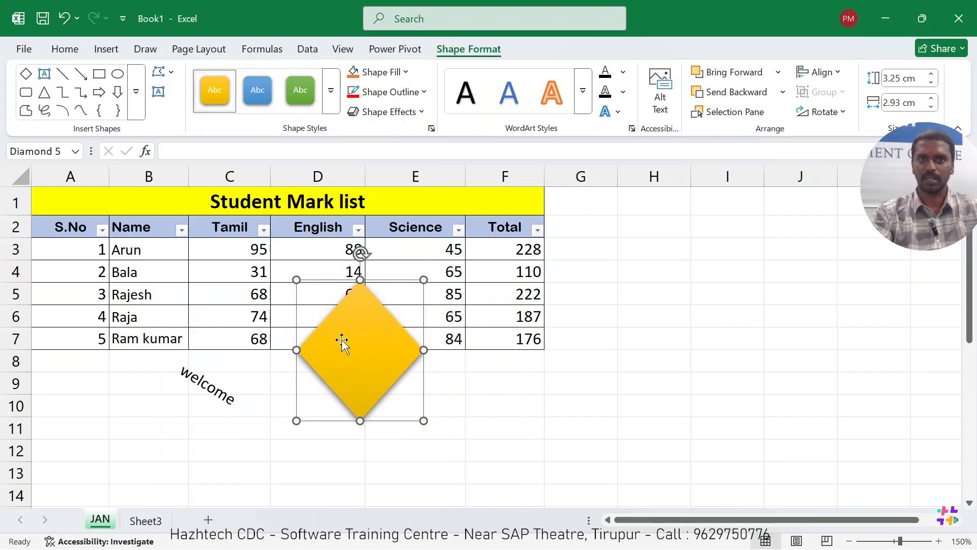
# Fill the diamond with the standard green colour and look over the available theme styles
pyautogui.click(398, 76)
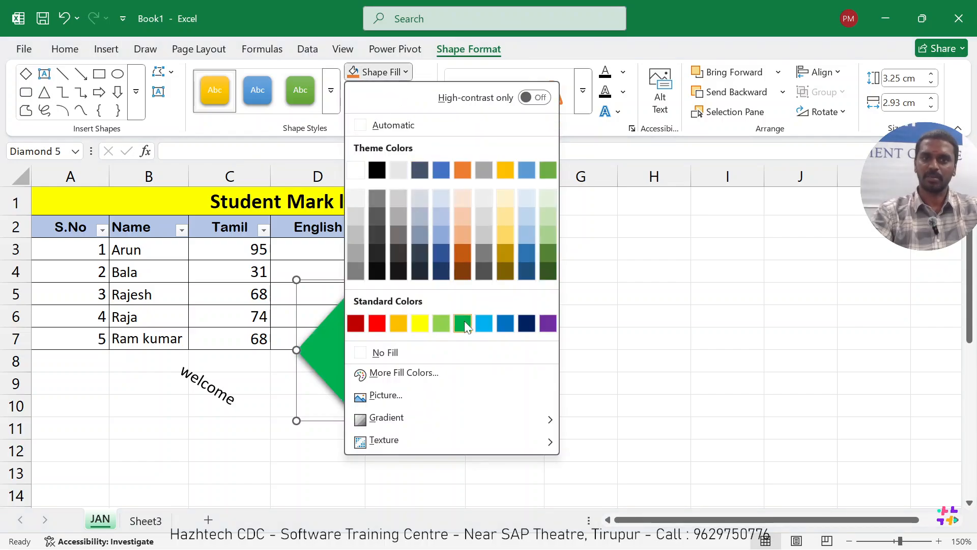
pyautogui.click(464, 321)
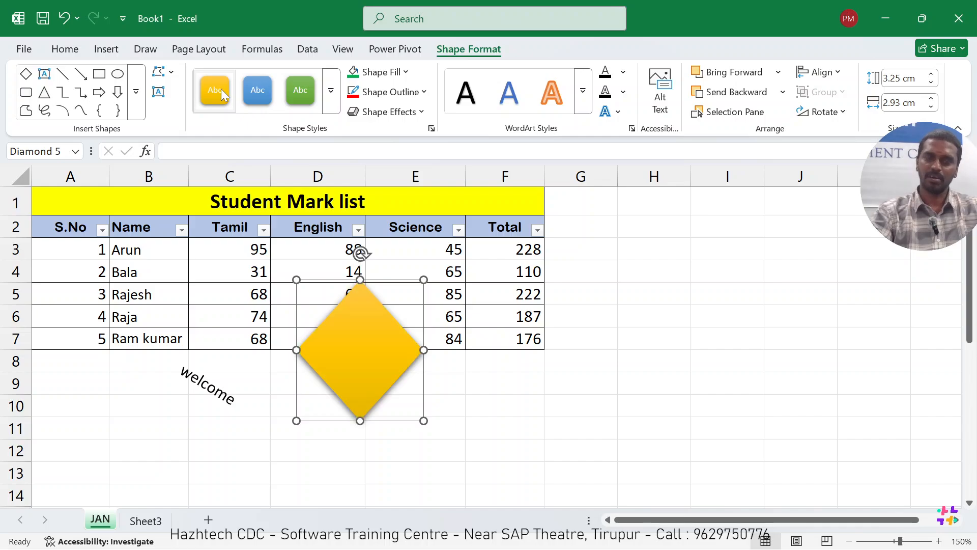
pyautogui.click(331, 90)
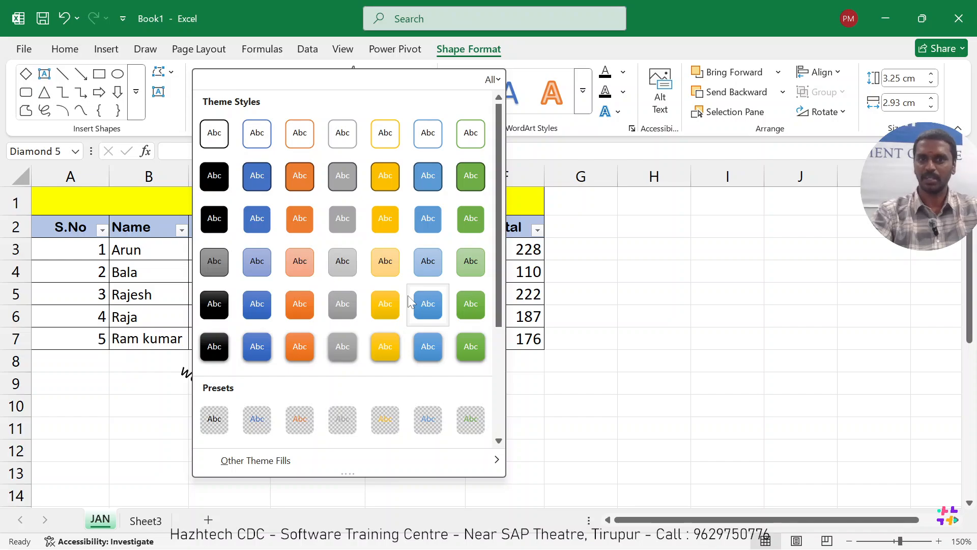
pyautogui.click(551, 256)
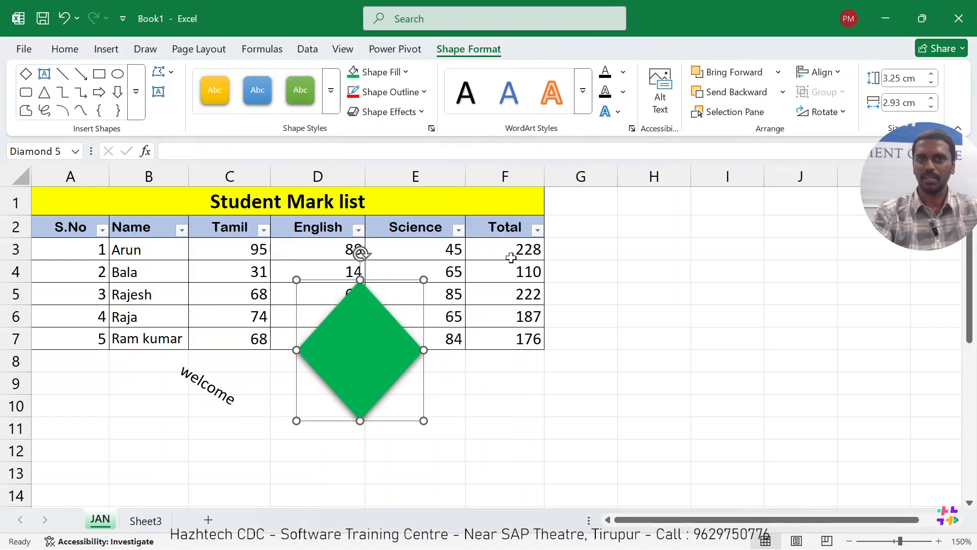
# Fill the diamond with standard orange and give it a standard green outline
pyautogui.click(391, 78)
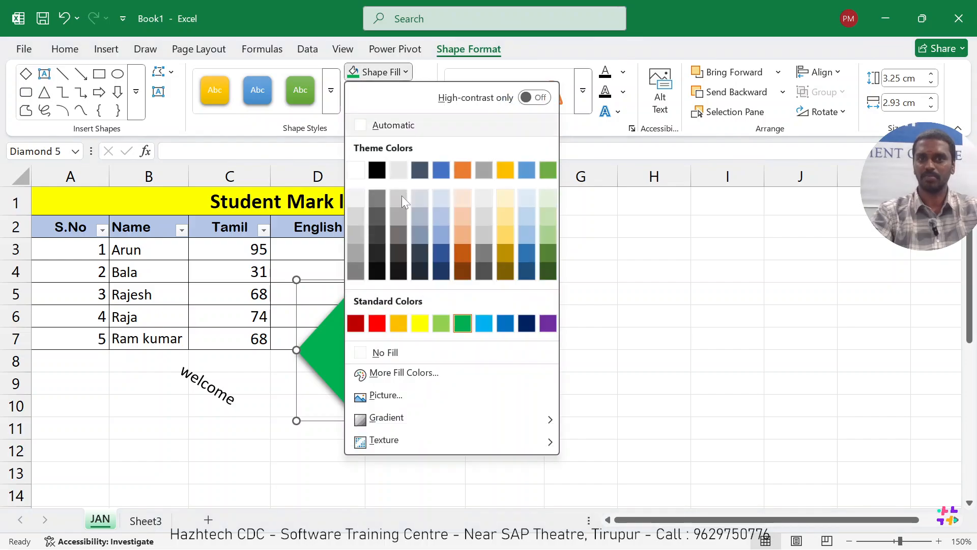
pyautogui.click(399, 320)
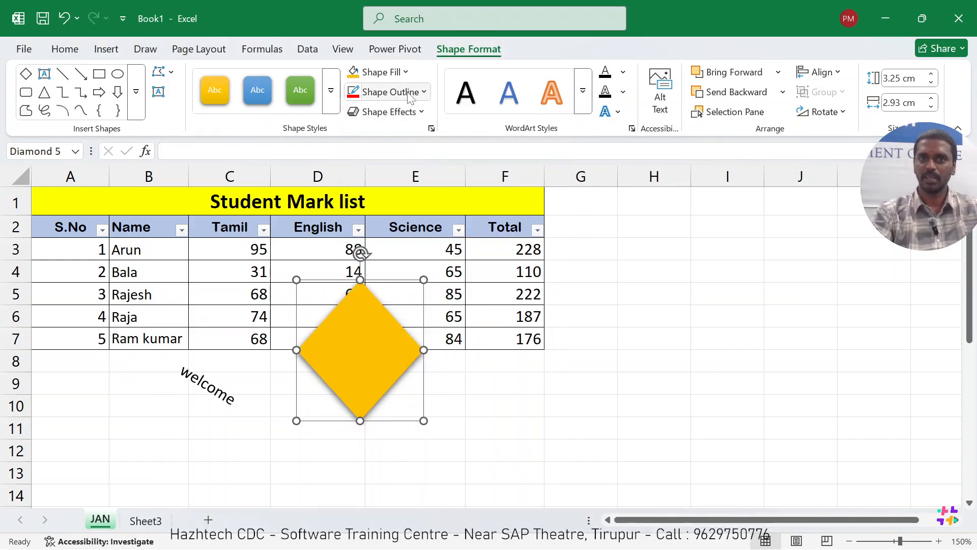
pyautogui.click(389, 92)
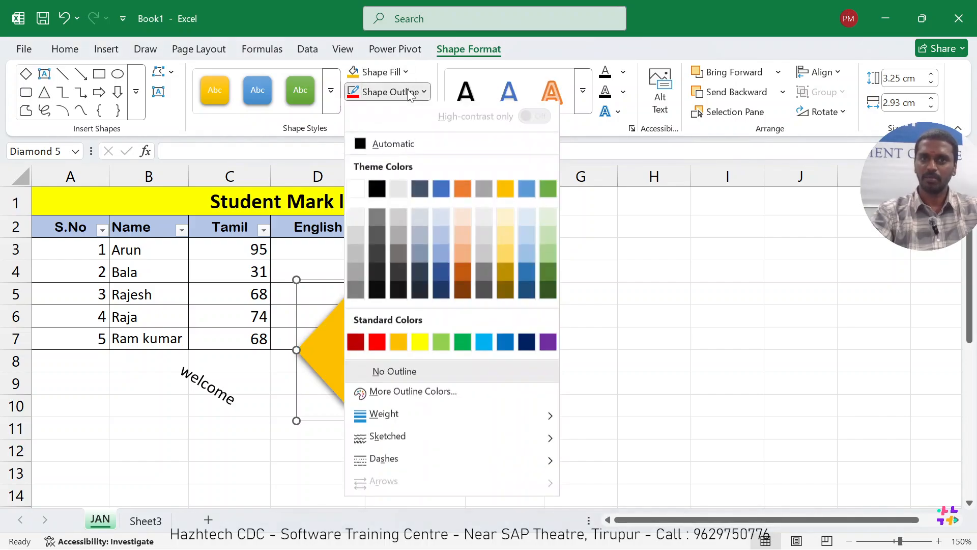
pyautogui.click(462, 343)
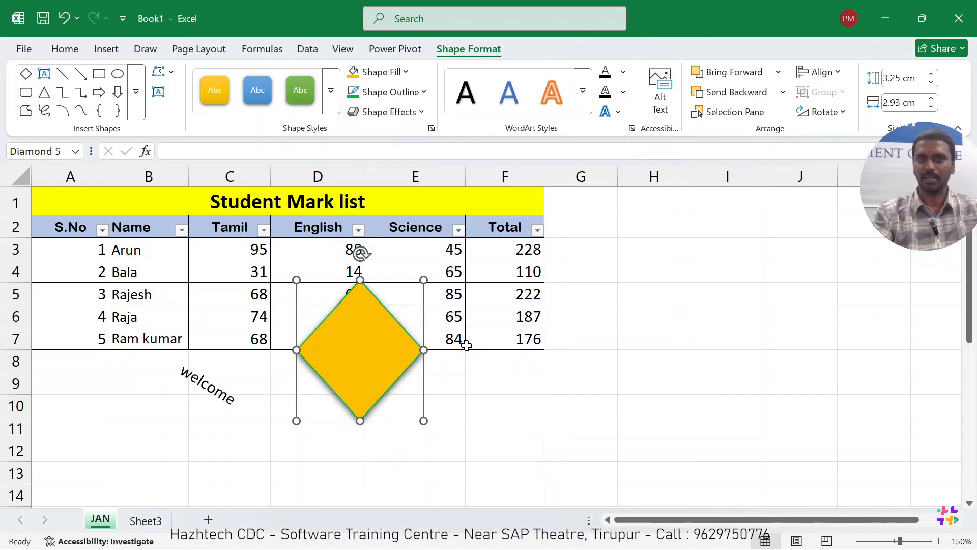
# Add the middle reflection variation to the diamond and move it slightly up over the English and Science columns
pyautogui.click(400, 113)
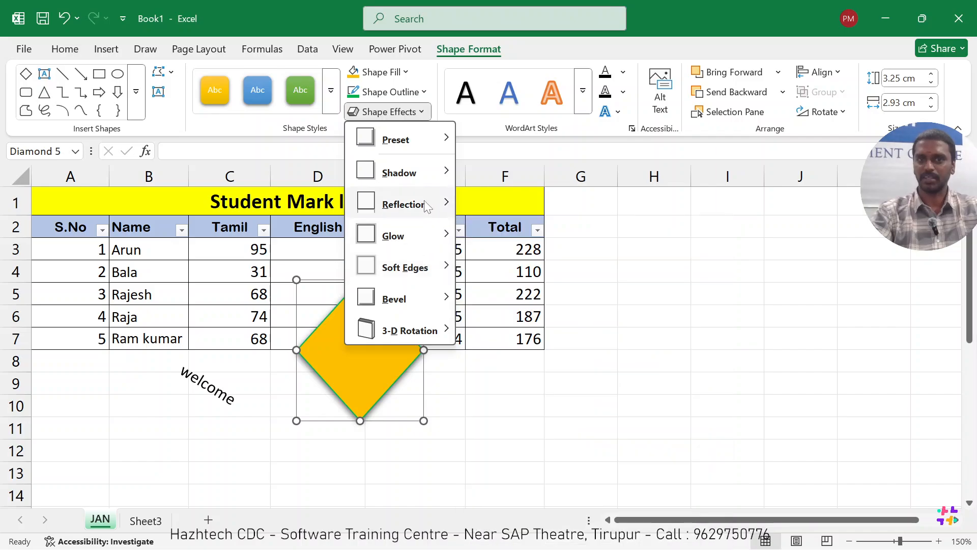
pyautogui.moveTo(425, 204)
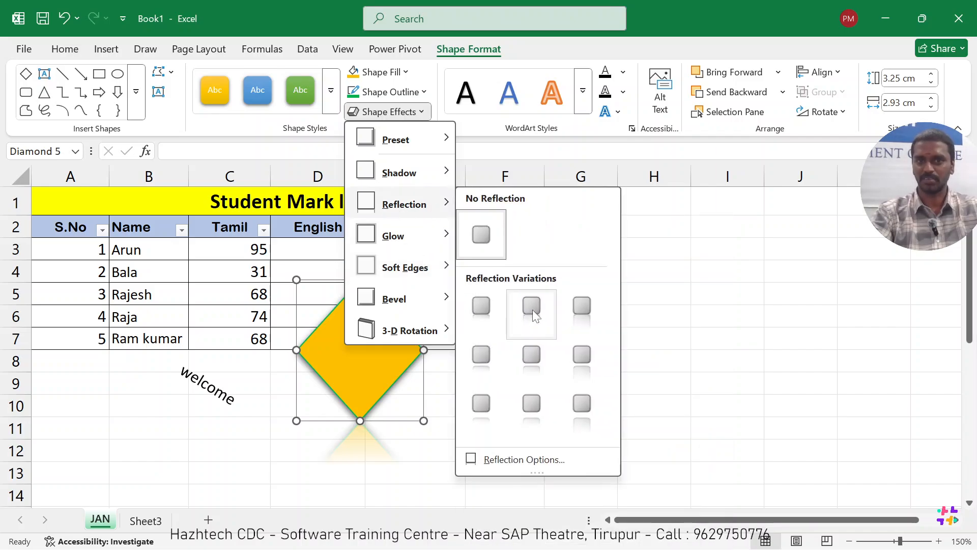
pyautogui.click(529, 356)
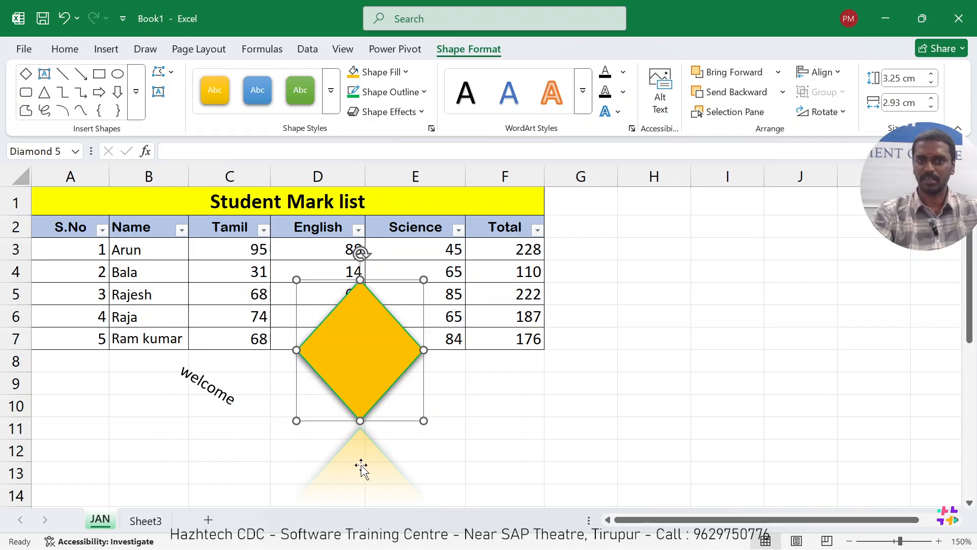
pyautogui.click(498, 427)
pyautogui.moveTo(380, 363); pyautogui.dragTo(373, 327)
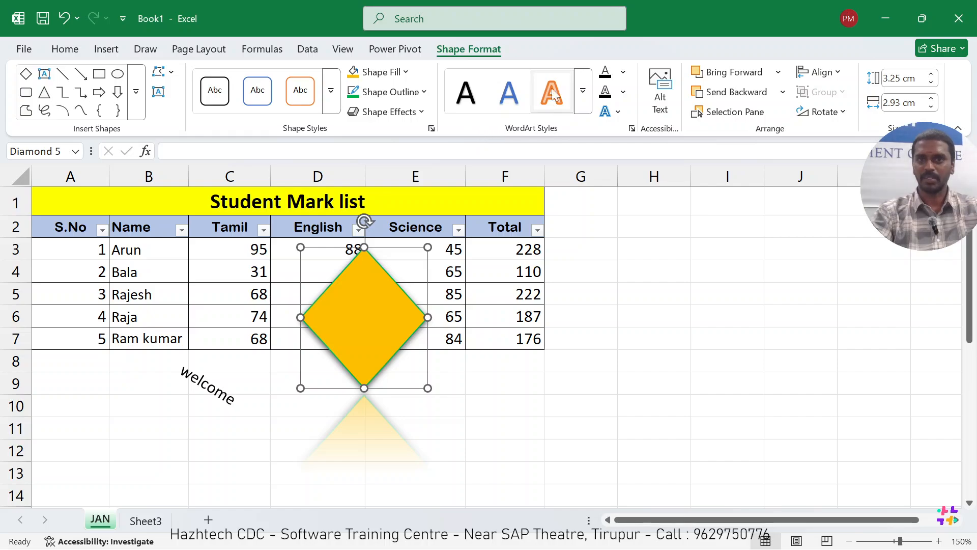
pyautogui.moveTo(366, 321); pyautogui.dragTo(361, 317)
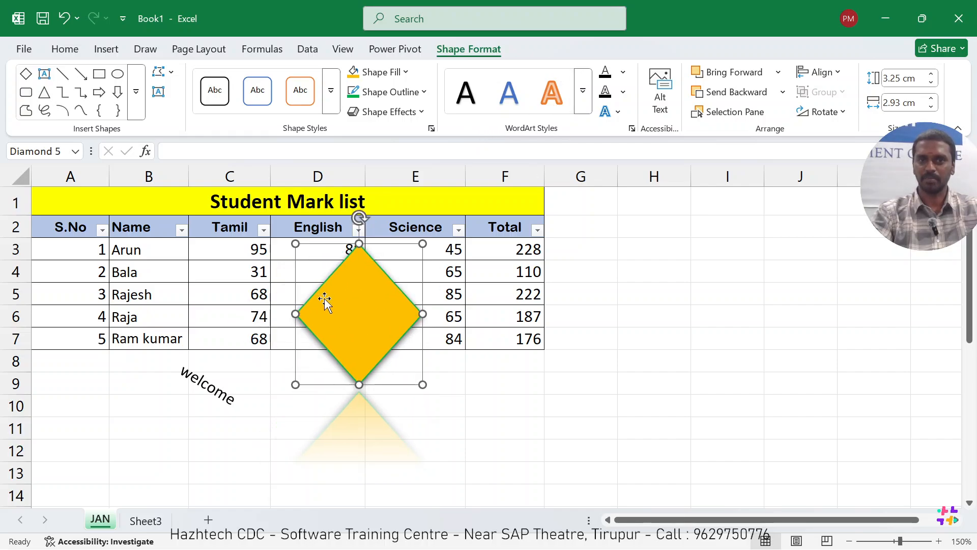
# Add the text "Hazhtech" inside the diamond, widen it to about 4.2 cm, and shift it slightly left
pyautogui.rightClick(365, 313)
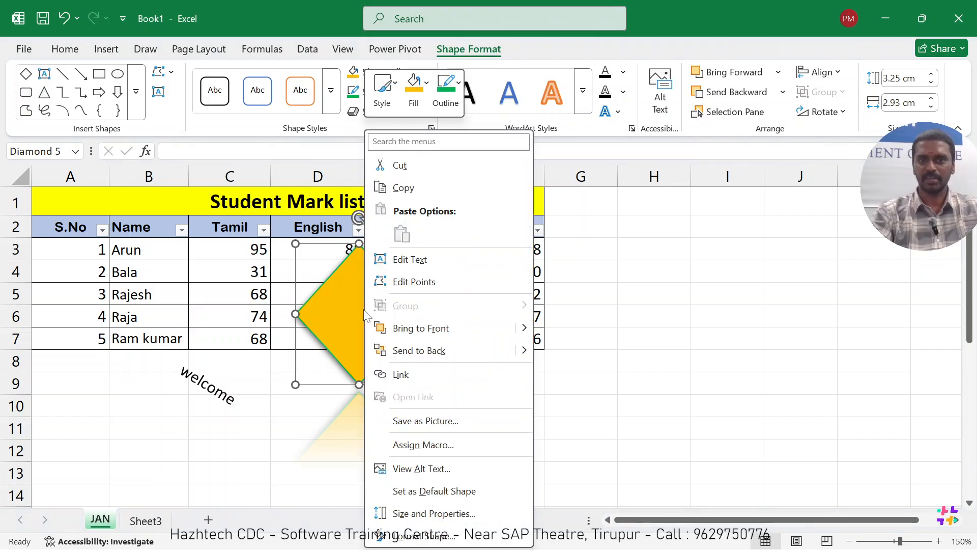
pyautogui.click(405, 260)
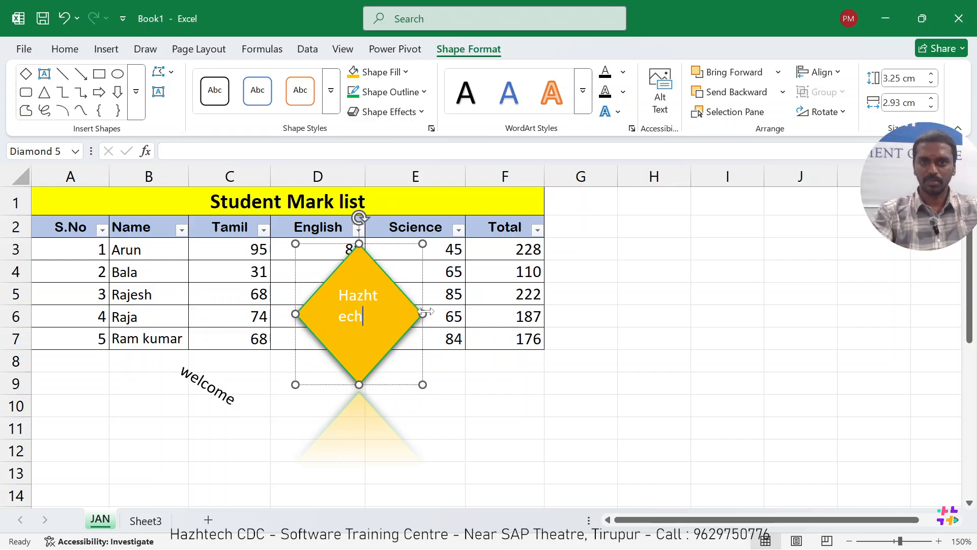
pyautogui.moveTo(425, 312); pyautogui.dragTo(468, 312)
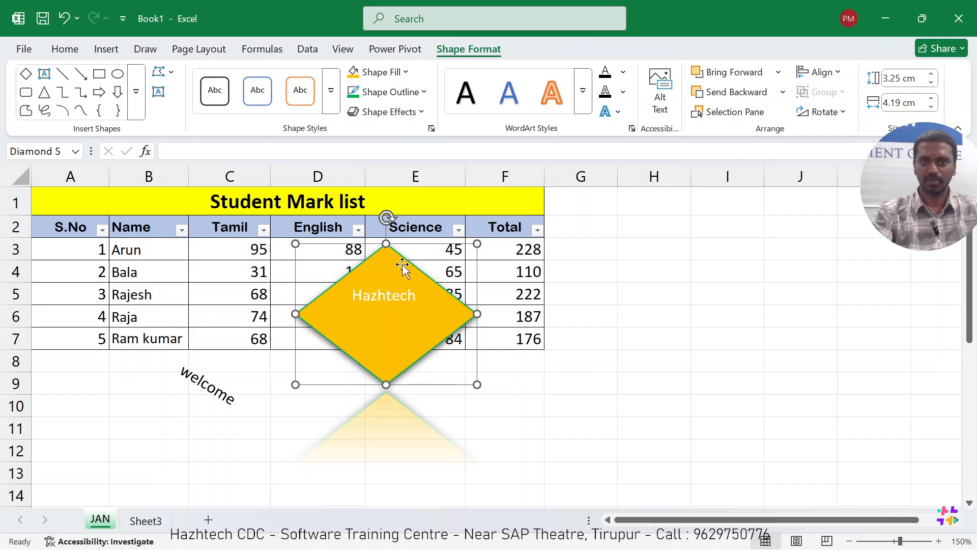
pyautogui.moveTo(402, 265); pyautogui.dragTo(381, 265)
# Set the fill colour of the diamond's Hazhtech text to black
pyautogui.click(349, 295)
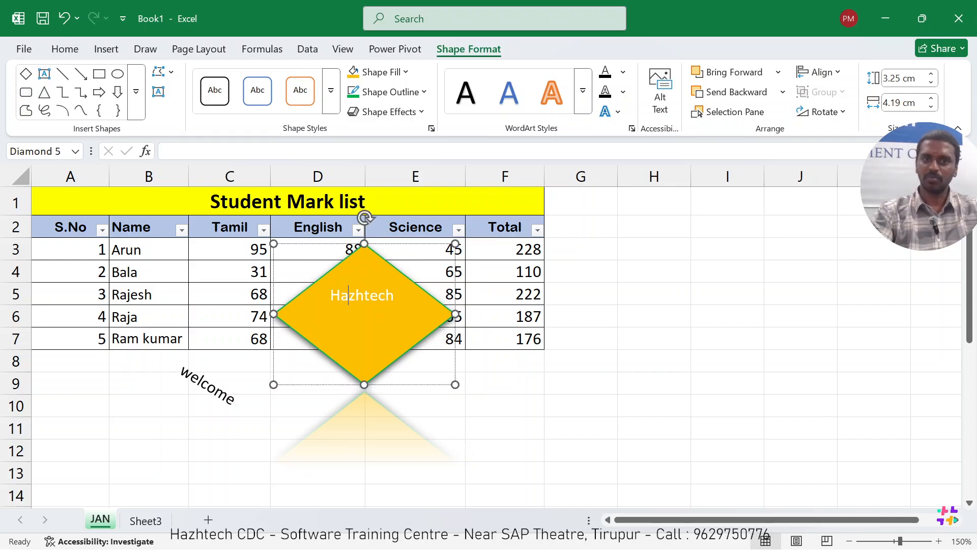
pyautogui.moveTo(348, 296); pyautogui.dragTo(398, 296)
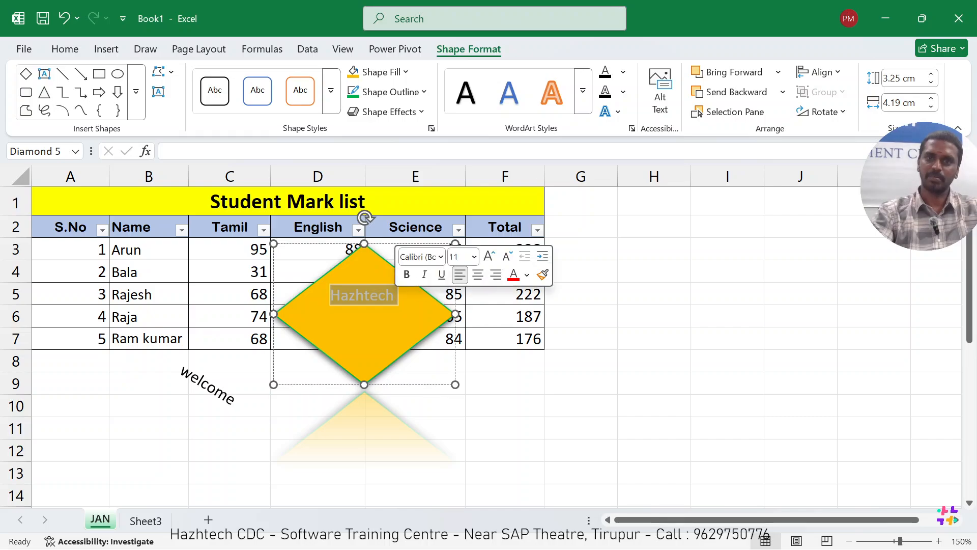
pyautogui.click(611, 76)
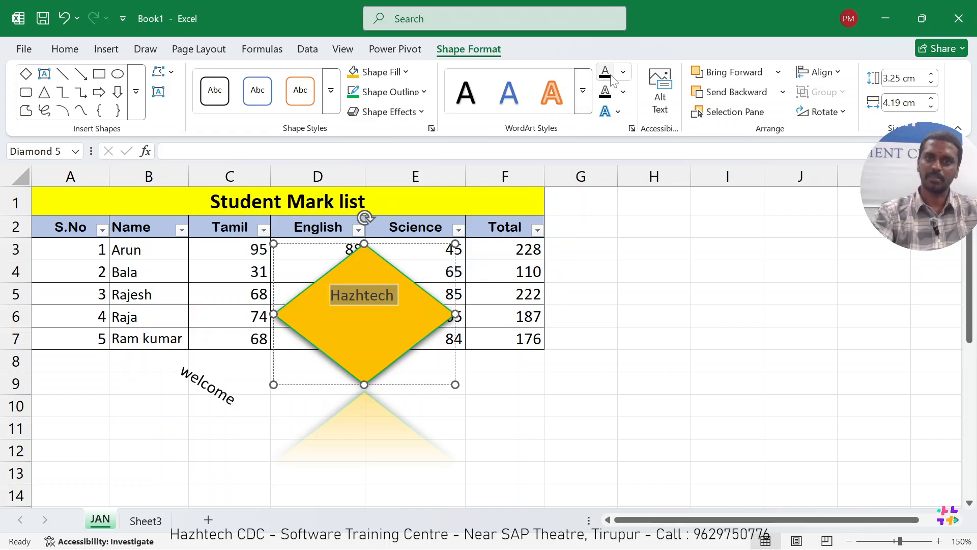
# Apply the Warp transform that dips in the middle to the Hazhtech text and deselect the diamond
pyautogui.click(617, 113)
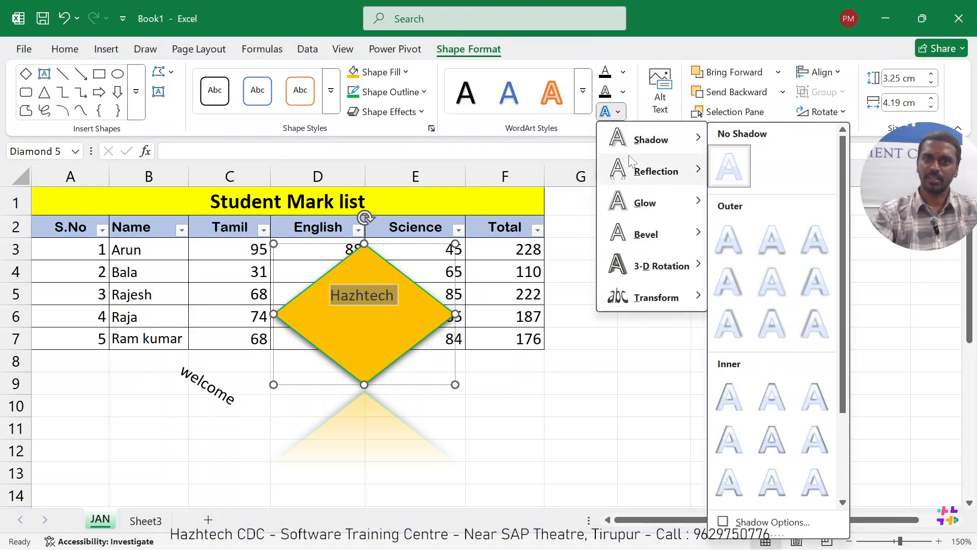
pyautogui.moveTo(631, 171)
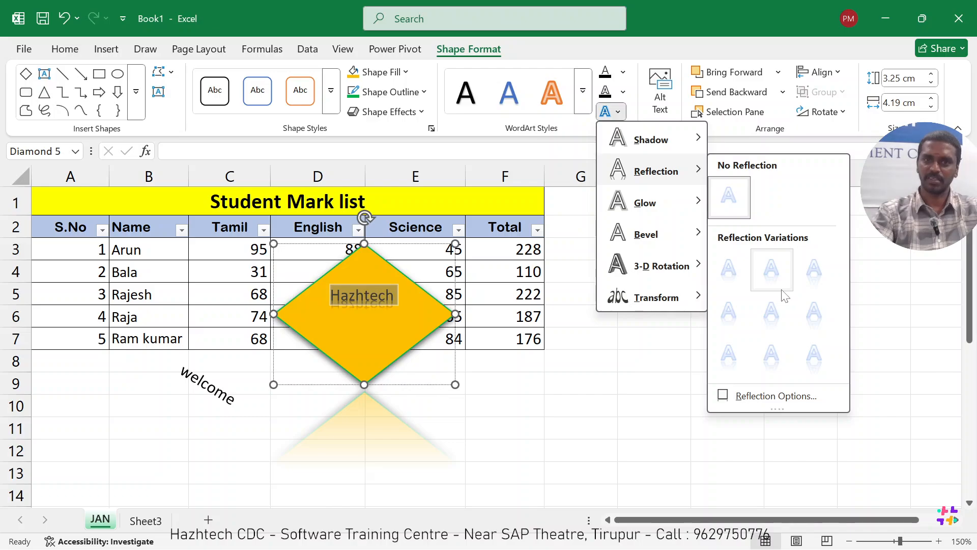
pyautogui.moveTo(657, 203)
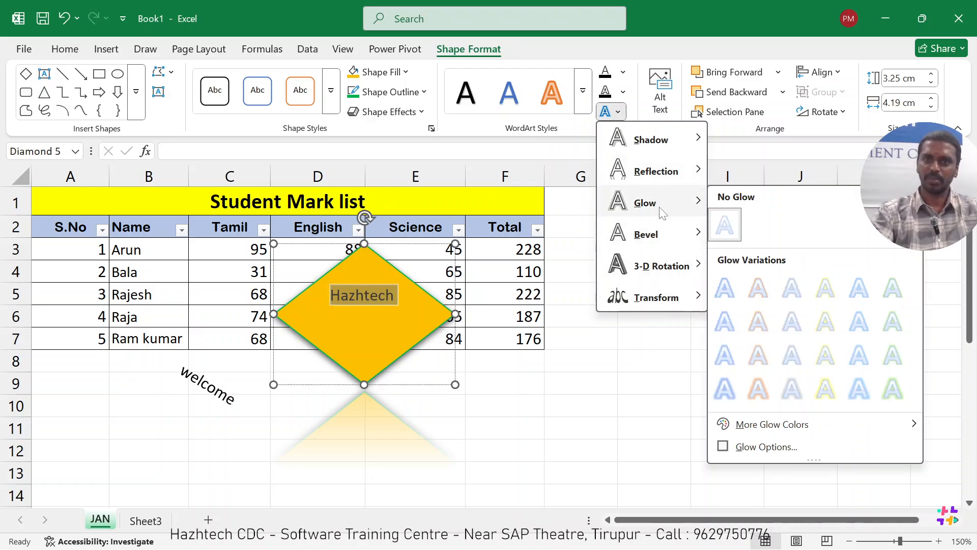
pyautogui.moveTo(645, 303)
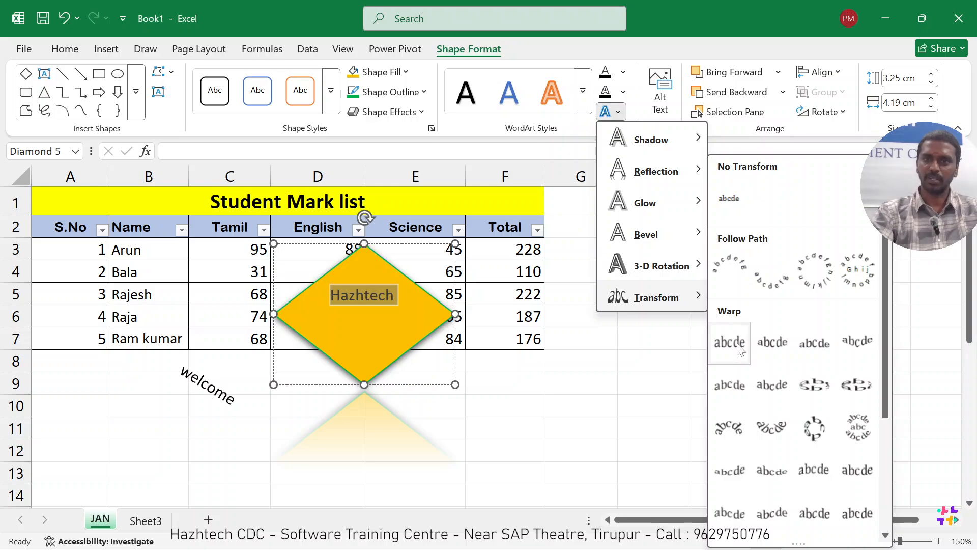
pyautogui.click(785, 393)
pyautogui.click(596, 415)
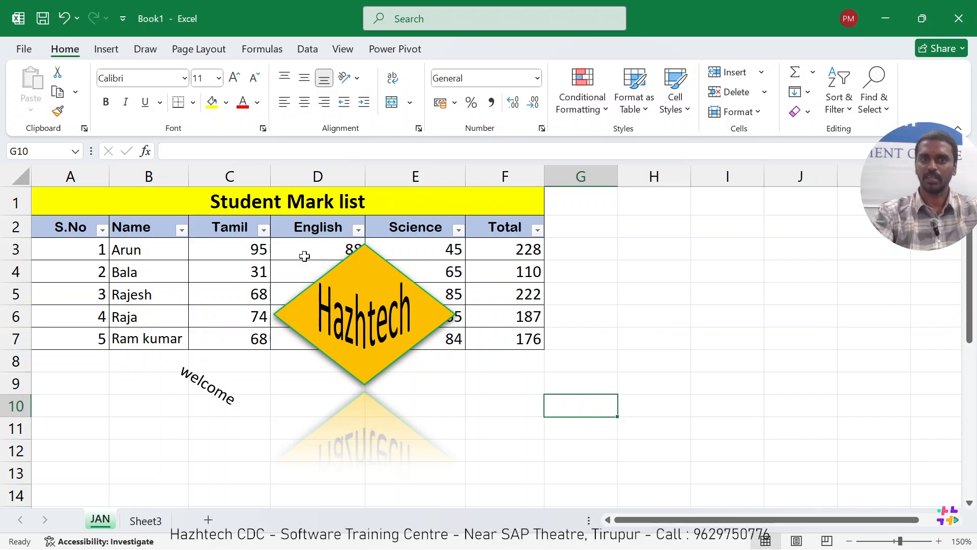
# Reselect the diamond and move it slightly up and left over the English and Science columns
pyautogui.click(357, 275)
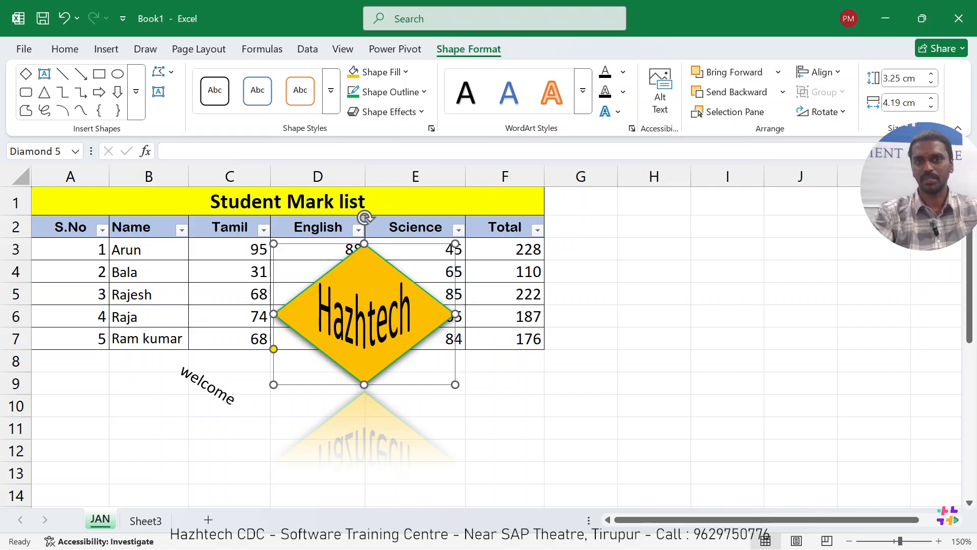
pyautogui.rightClick(352, 260)
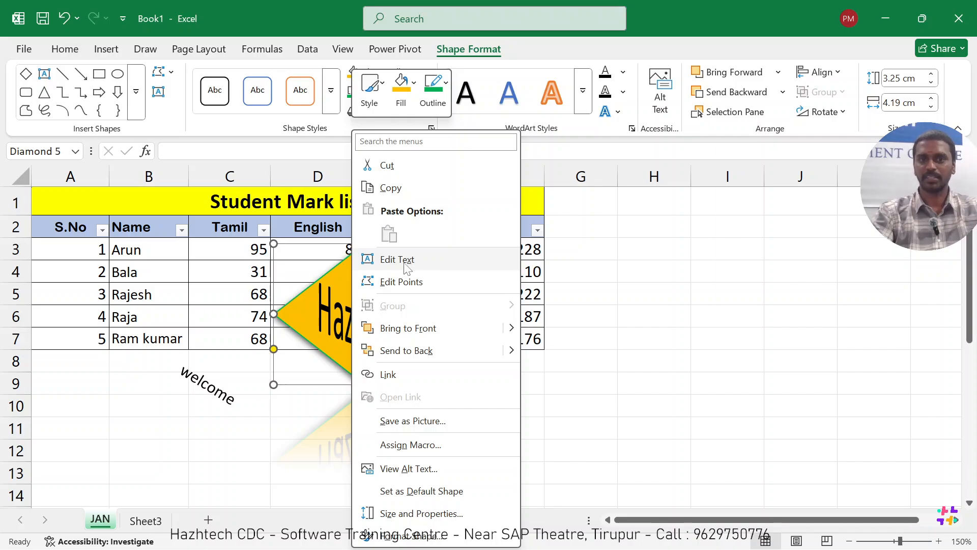
pyautogui.click(638, 319)
pyautogui.moveTo(344, 262)
pyautogui.mouseDown()
pyautogui.moveTo(497, 282)
pyautogui.moveTo(337, 251)
pyautogui.mouseUp()
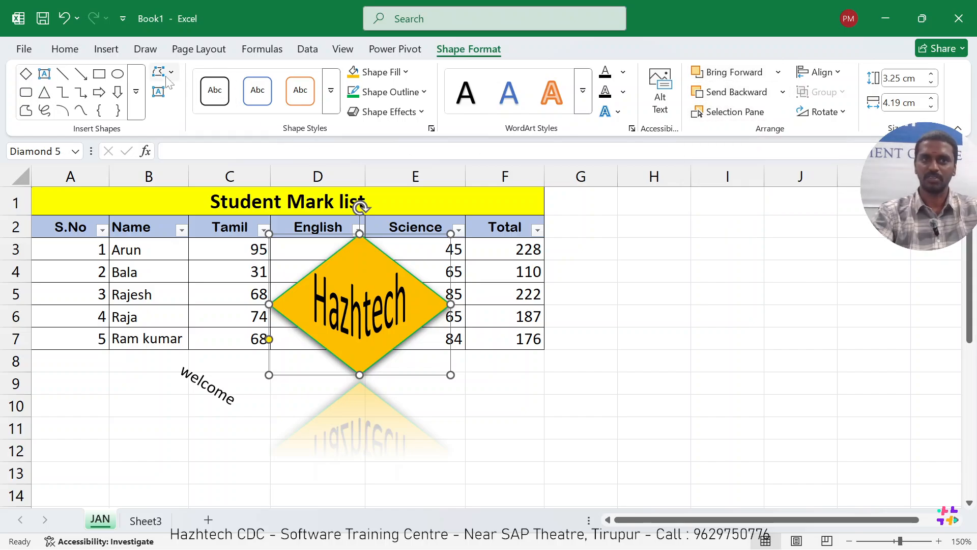
# Draw a rectangle about 1.7 cm high and 3.5 cm wide and move it to overlap the diamond's left half
pyautogui.click(99, 73)
pyautogui.moveTo(211, 310); pyautogui.dragTo(360, 381)
pyautogui.moveTo(332, 341); pyautogui.dragTo(311, 311)
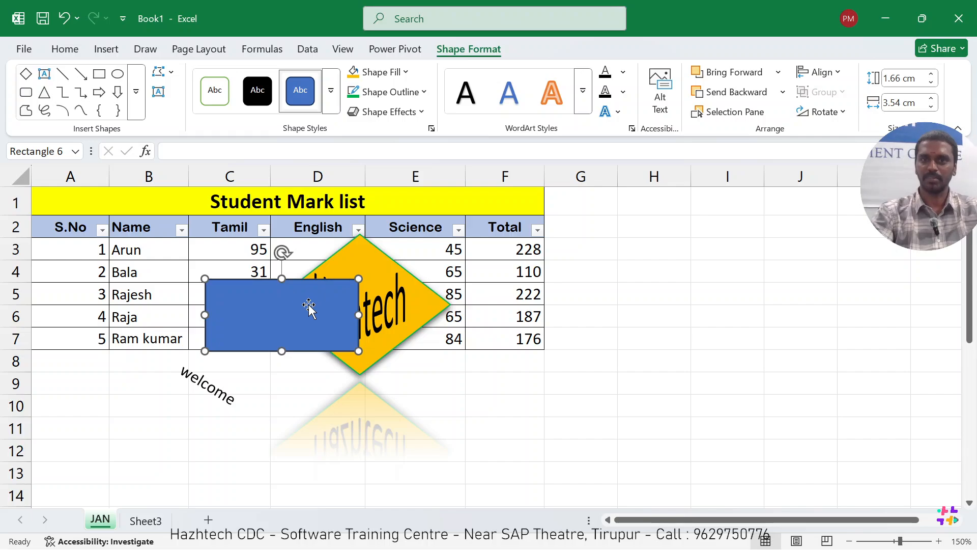
# Send the rectangle behind the diamond and widen it to about 6.3 cm, extending past both sides of the diamond
pyautogui.click(729, 97)
pyautogui.click(729, 82)
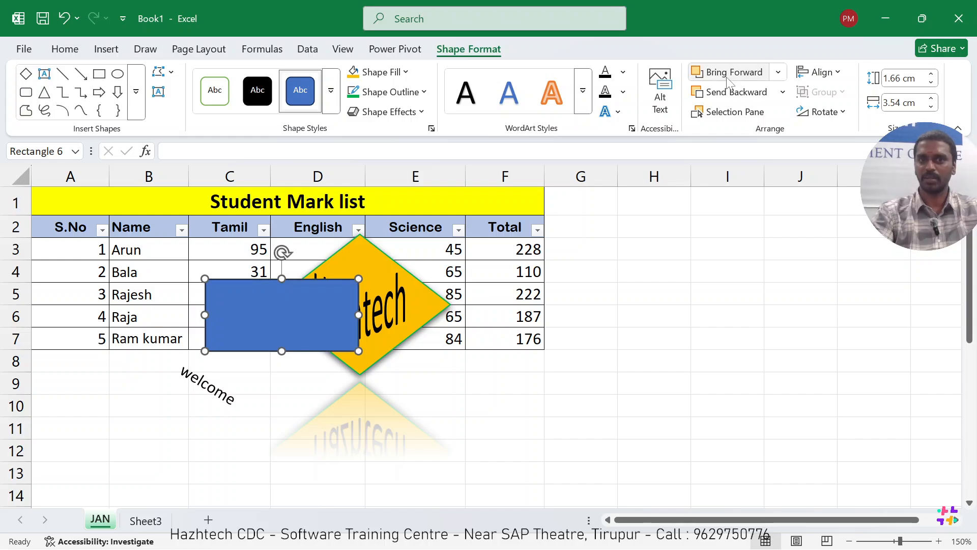
pyautogui.click(733, 92)
pyautogui.moveTo(261, 312); pyautogui.dragTo(248, 296)
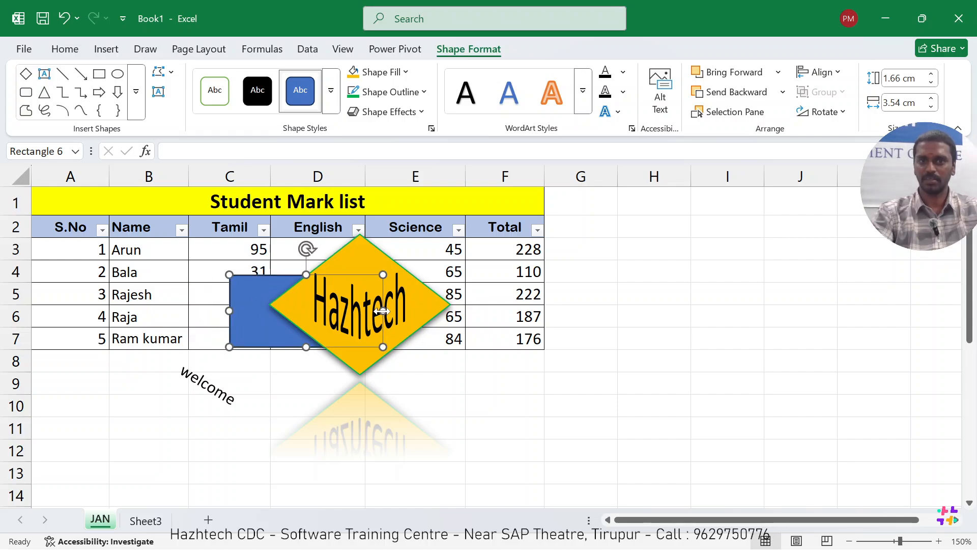
pyautogui.moveTo(382, 311); pyautogui.dragTo(477, 315)
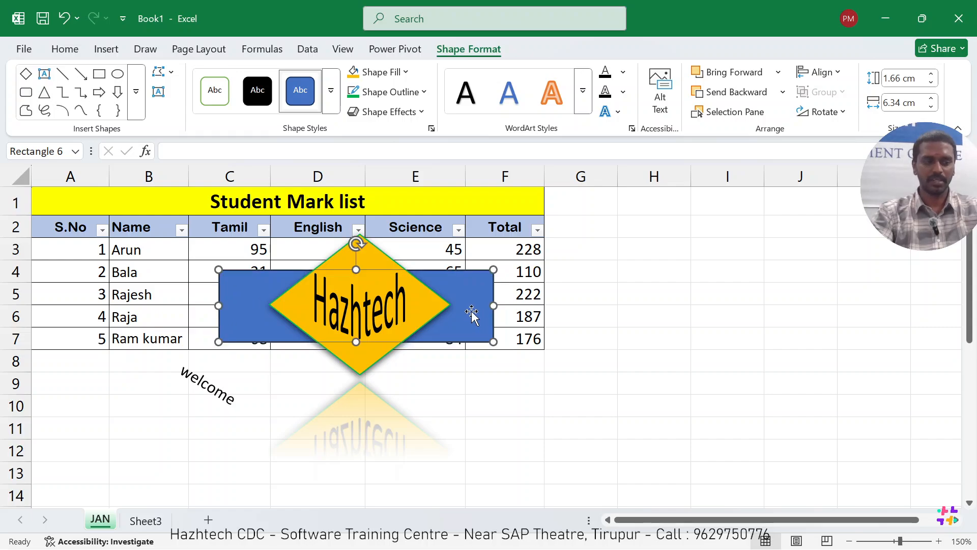
# Group the diamond with the blue rectangle and move the group down to span roughly rows 4 to 10
pyautogui.keyDown('ctrl'); pyautogui.click(427, 301); pyautogui.keyUp('ctrl')
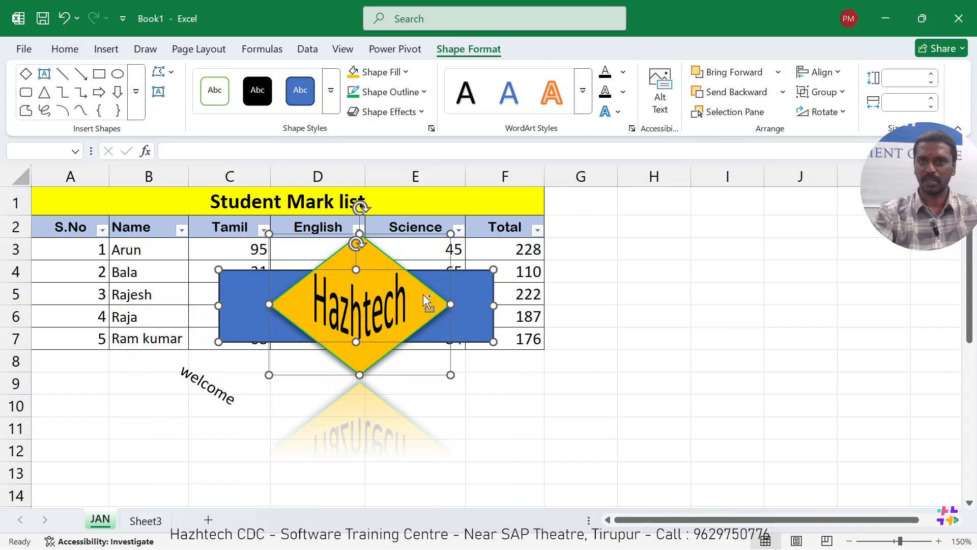
pyautogui.click(819, 92)
pyautogui.click(832, 114)
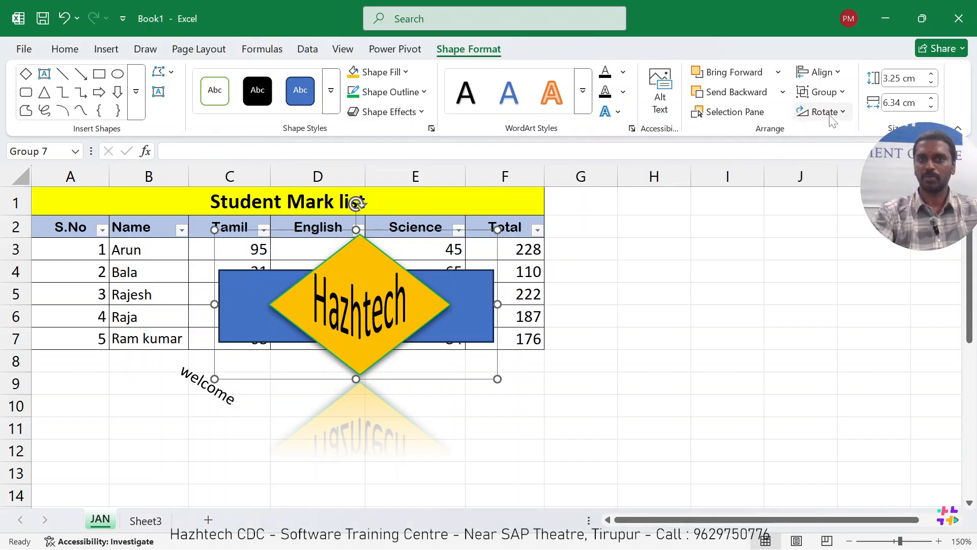
pyautogui.click(378, 285)
pyautogui.click(568, 345)
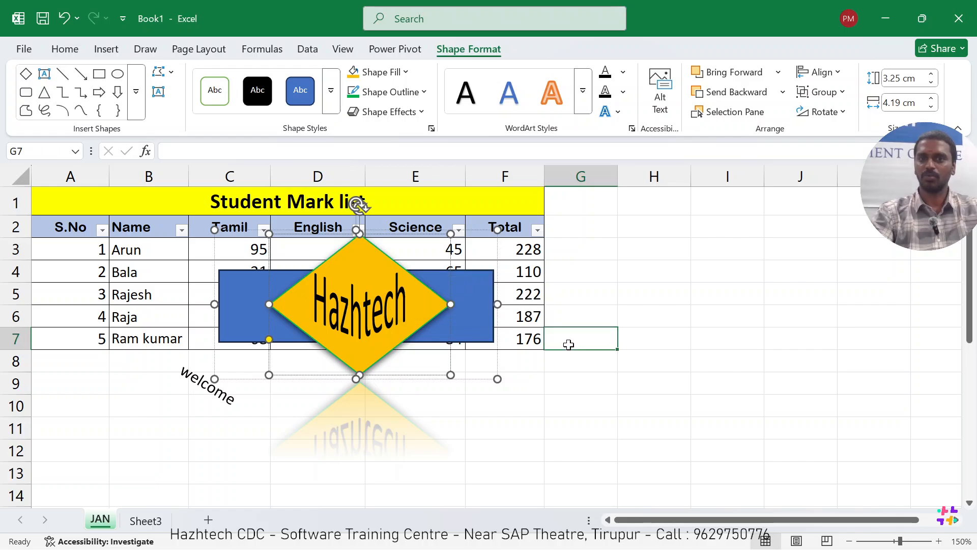
pyautogui.click(444, 273)
pyautogui.moveTo(444, 273); pyautogui.dragTo(445, 308)
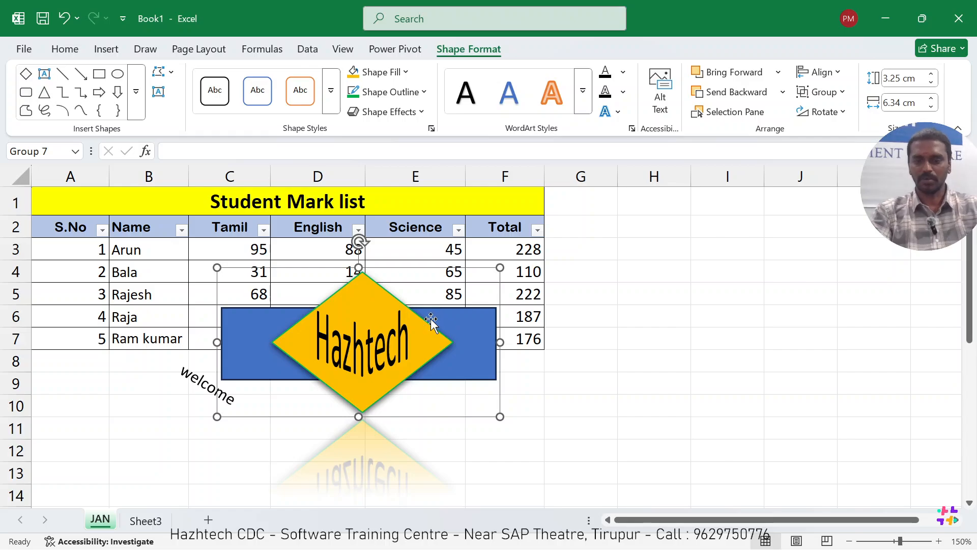
# Delete the grouped diamond and rectangle and the rotated "welcome" text box from the sheet
pyautogui.press('Delete')
pyautogui.click(204, 379)
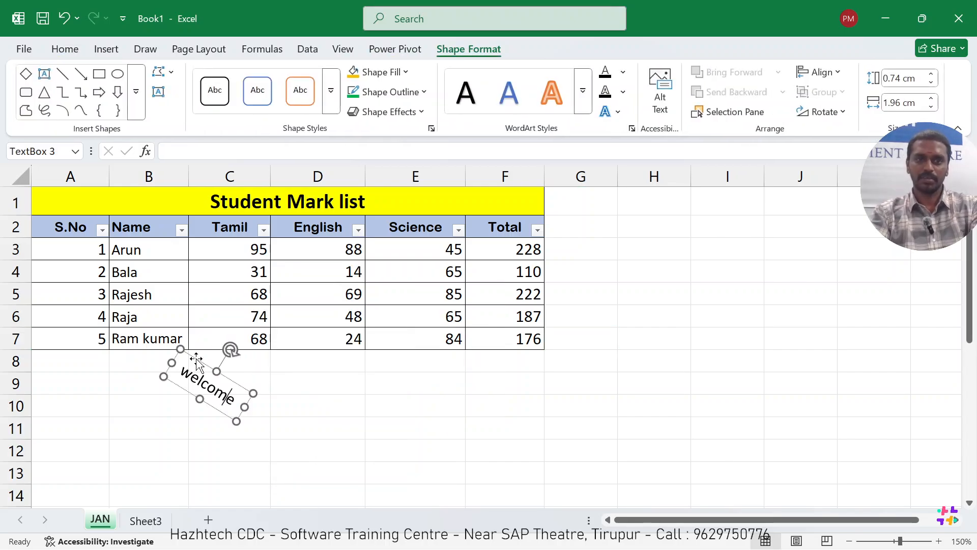
pyautogui.press('Delete')
# Insert the ID badge icon from the stock icons library into the sheet
pyautogui.click(106, 49)
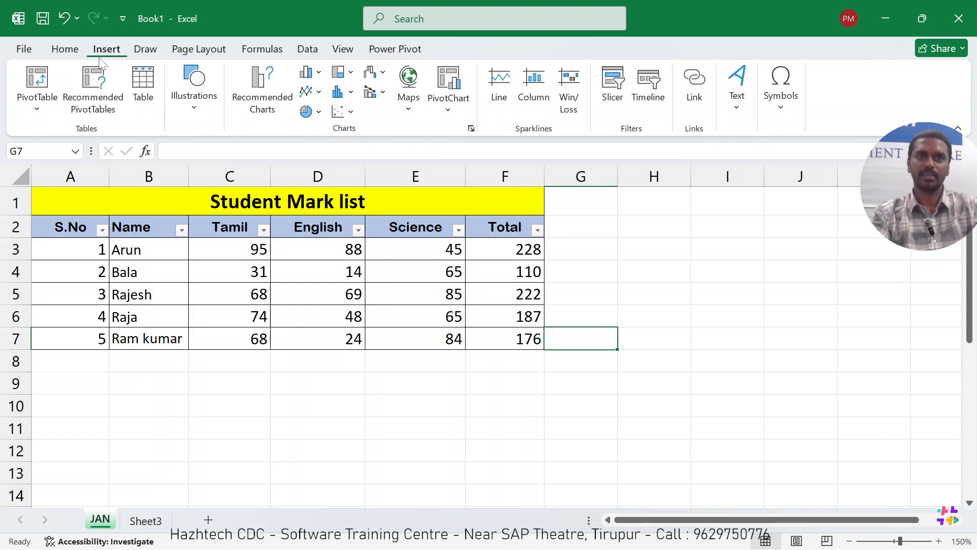
pyautogui.click(197, 102)
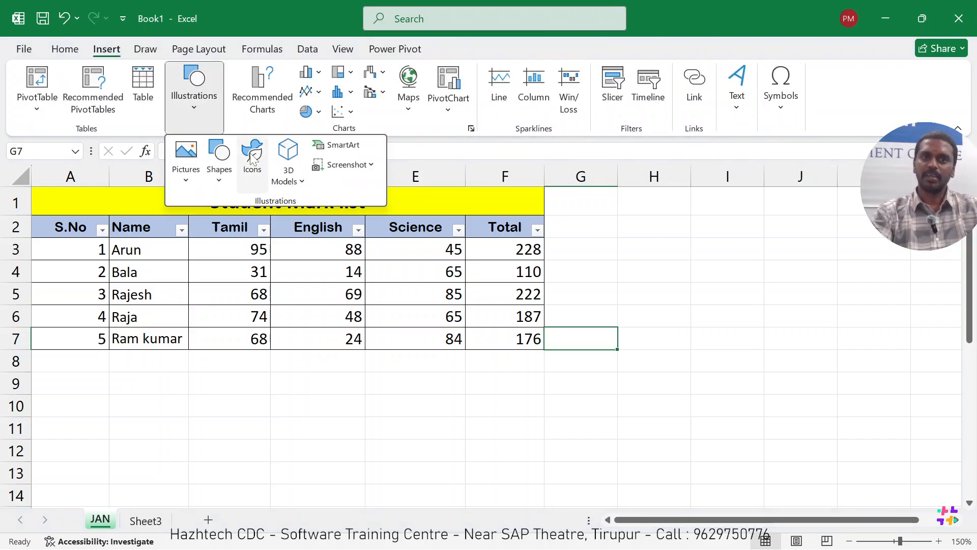
pyautogui.click(252, 168)
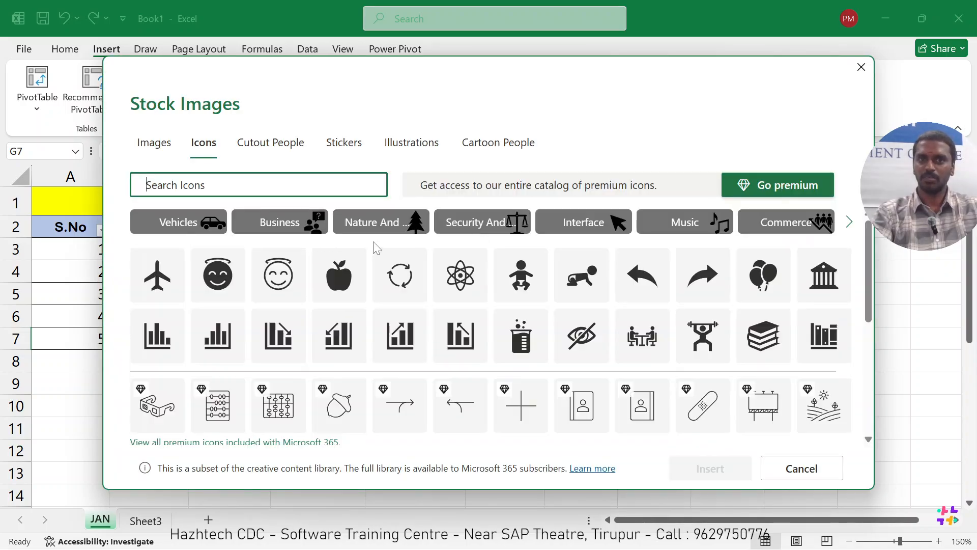
pyautogui.scroll(-3, 458, 318)
pyautogui.scroll(-10, 456, 317)
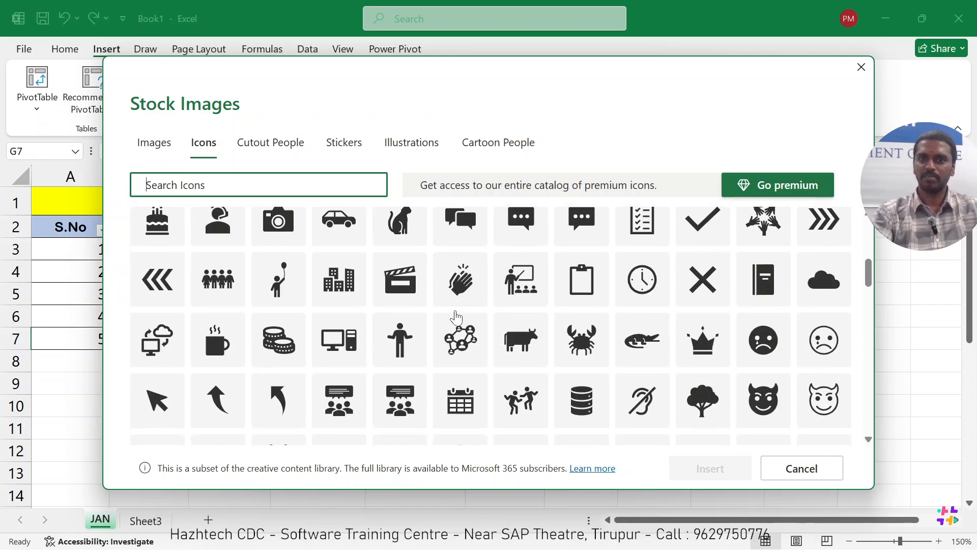
pyautogui.scroll(-7, 458, 316)
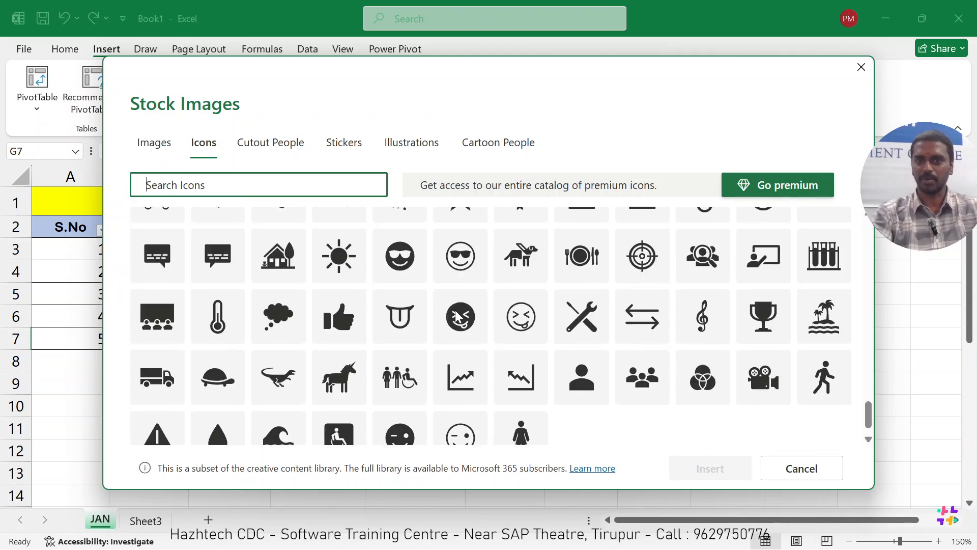
pyautogui.scroll(8, 457, 317)
pyautogui.scroll(5, 456, 318)
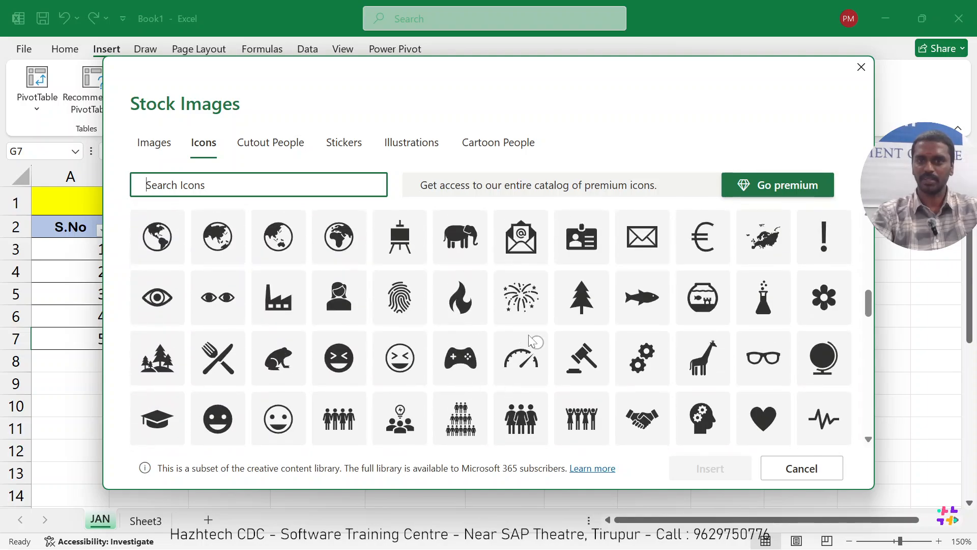
pyautogui.scroll(2, 529, 338)
pyautogui.click(588, 305)
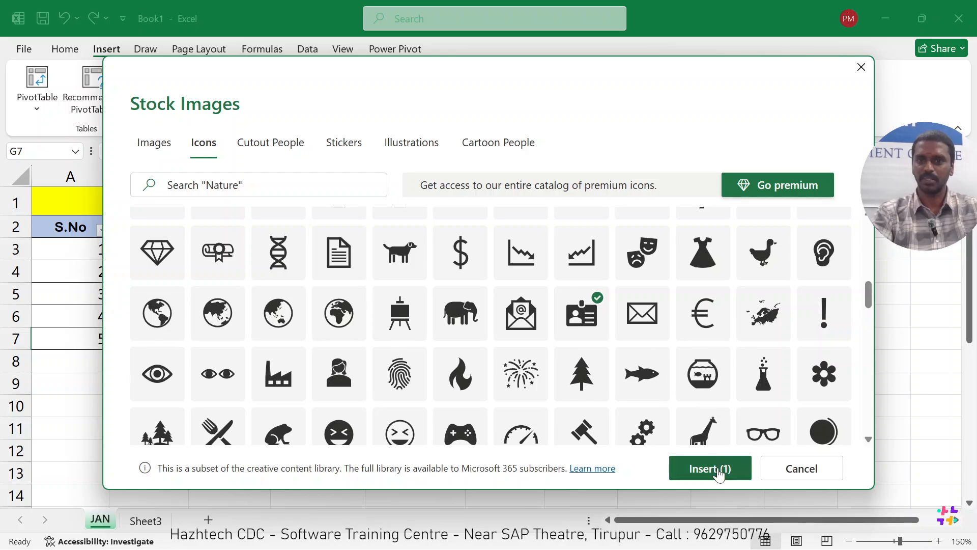
pyautogui.click(717, 468)
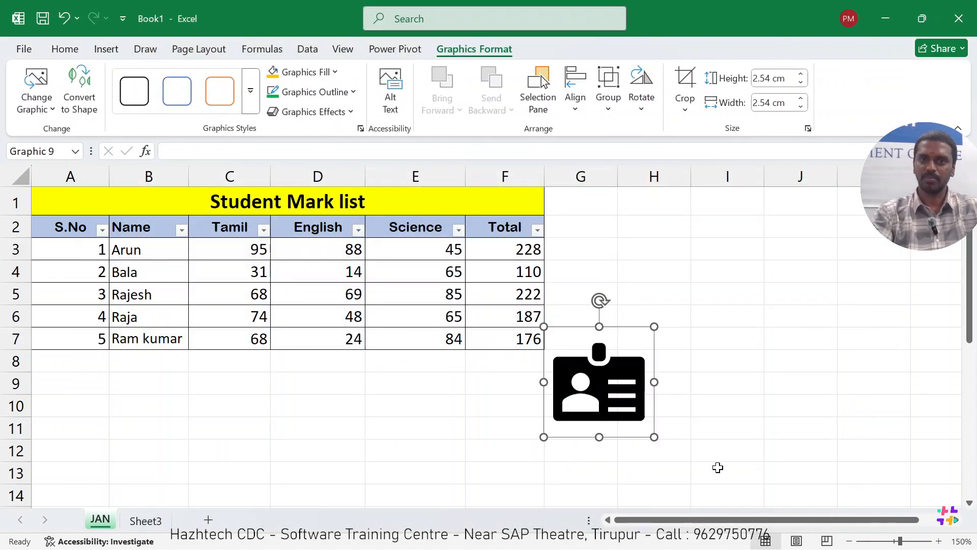
# Shrink the badge icon to about 1.56 cm square and place it in column G beside the Total marks
pyautogui.moveTo(627, 397); pyautogui.dragTo(483, 411)
pyautogui.moveTo(510, 451); pyautogui.dragTo(583, 281)
pyautogui.click(697, 326)
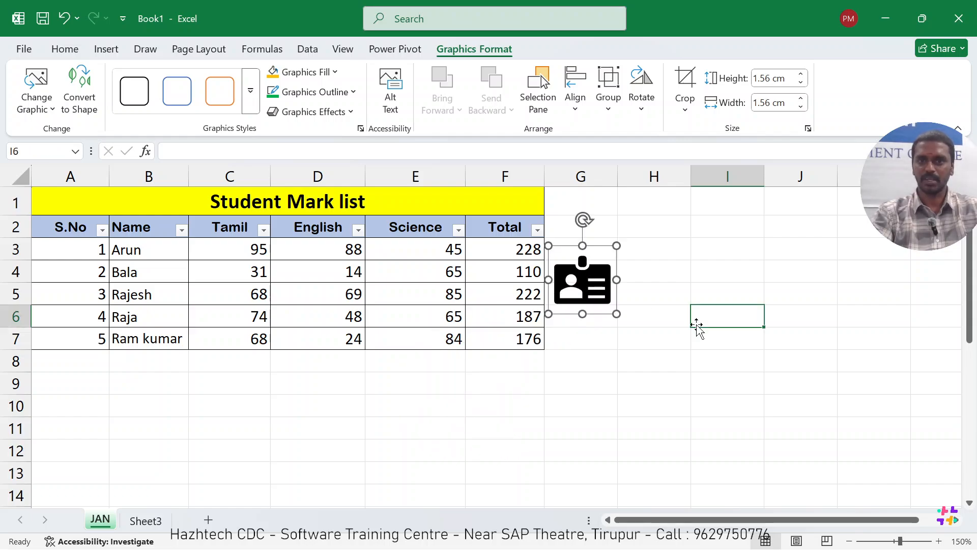
# Apply the preset graphics style with blue fill and black outline to the badge icon
pyautogui.click(582, 282)
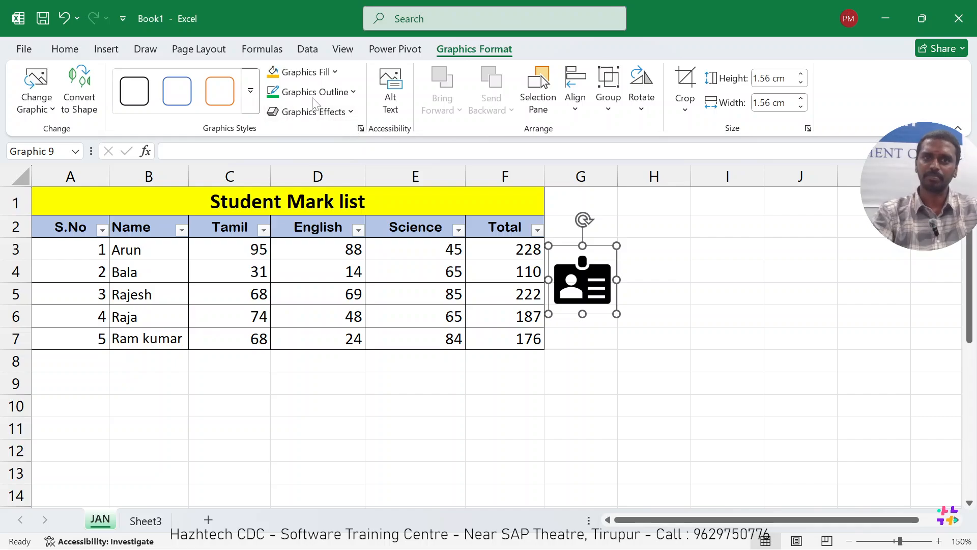
pyautogui.click(321, 80)
pyautogui.click(382, 168)
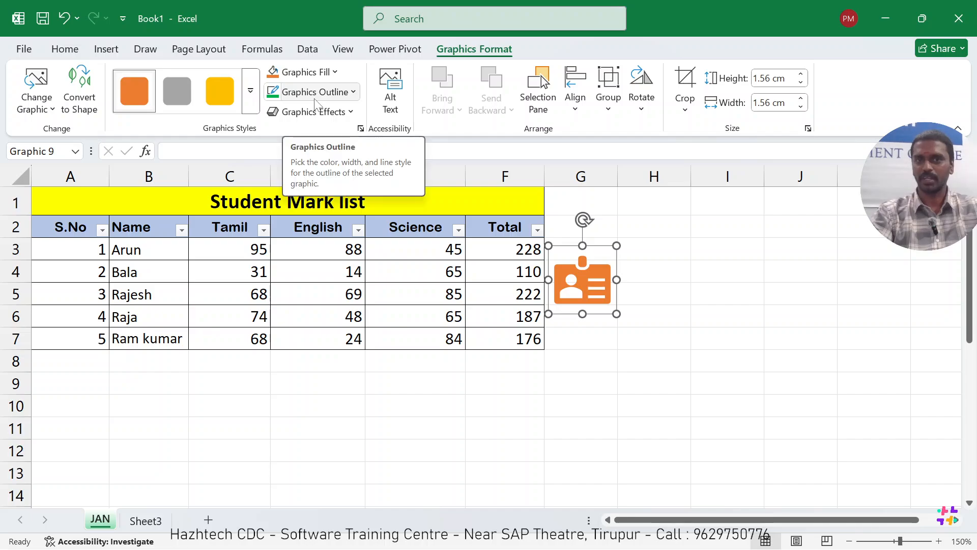
pyautogui.click(251, 92)
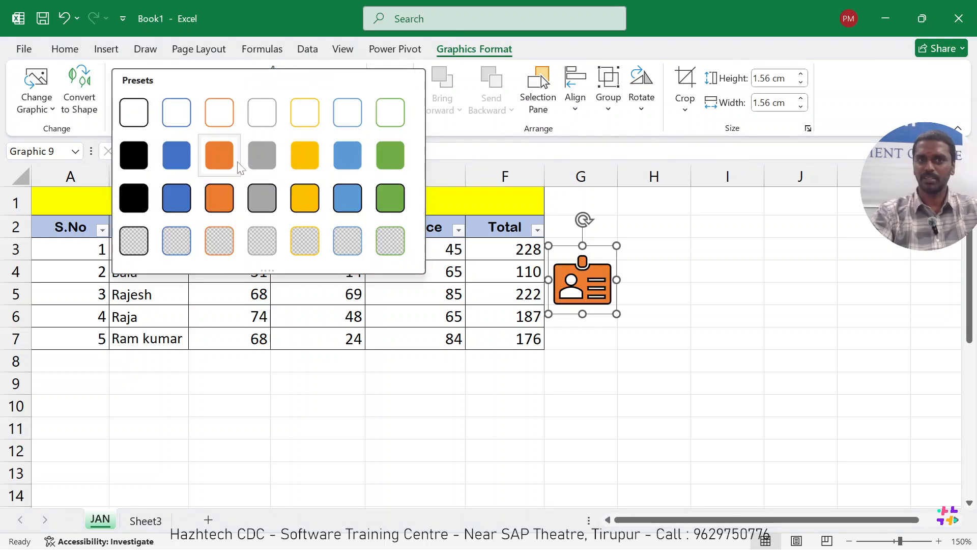
pyautogui.click(188, 195)
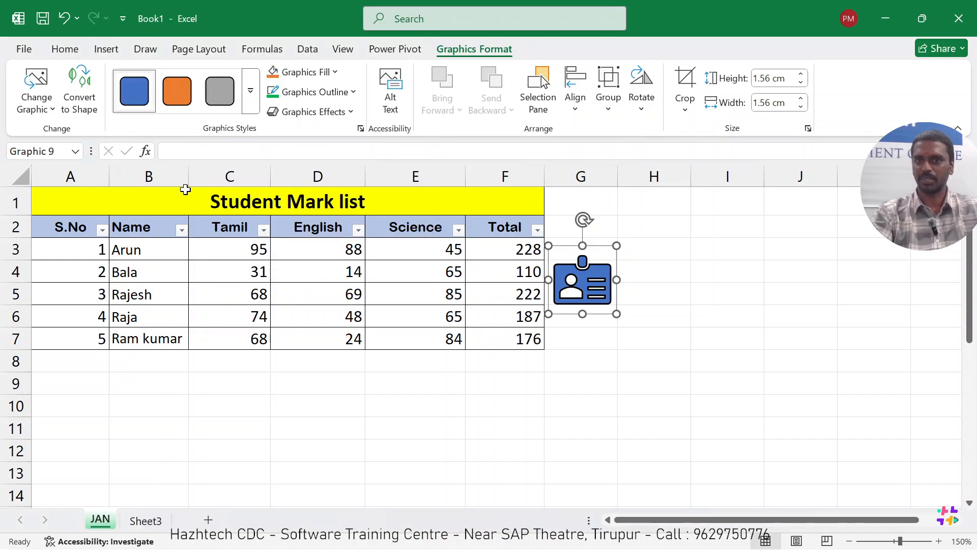
# Reduce the badge icon to about 1.15 cm square and move it up beside the Total header in column G
pyautogui.moveTo(580, 289); pyautogui.dragTo(605, 252)
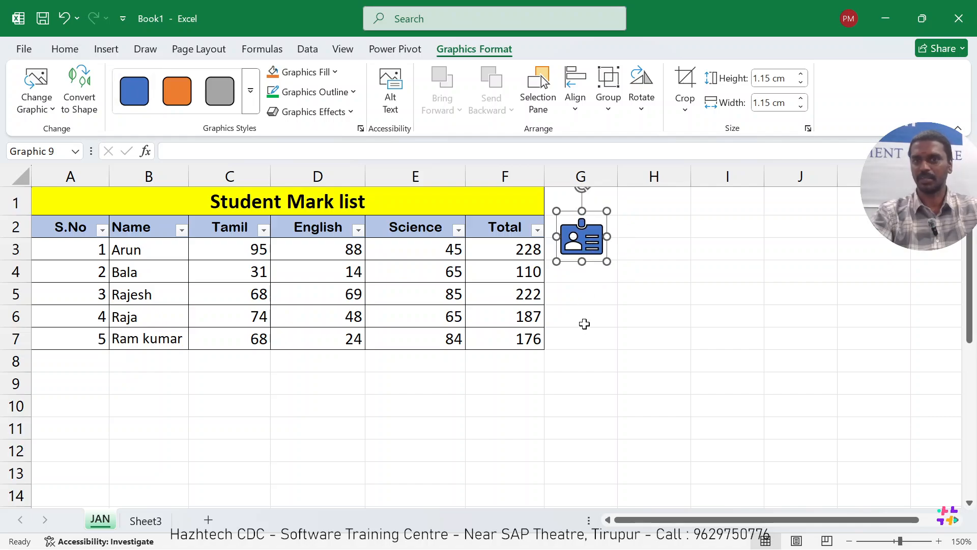
pyautogui.click(585, 321)
pyautogui.click(582, 243)
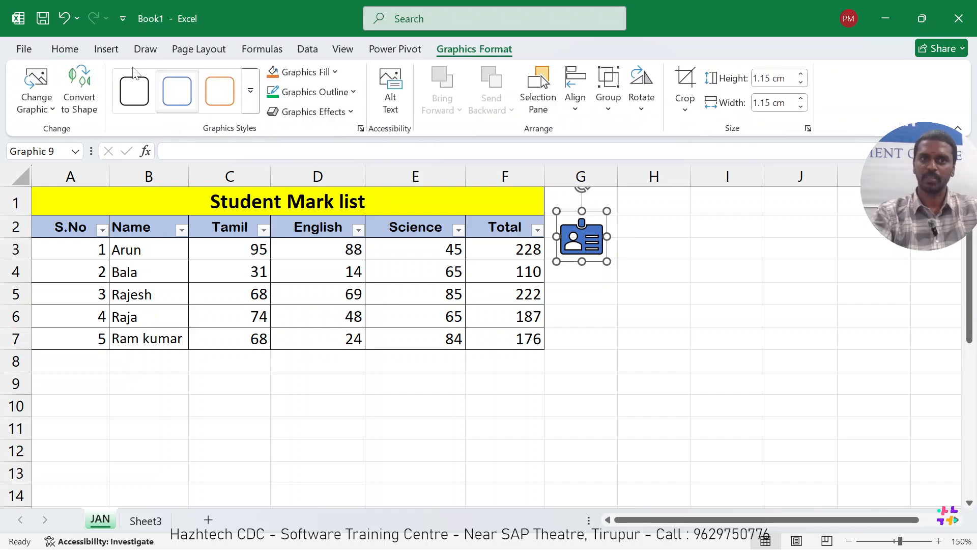
pyautogui.click(106, 48)
pyautogui.click(194, 95)
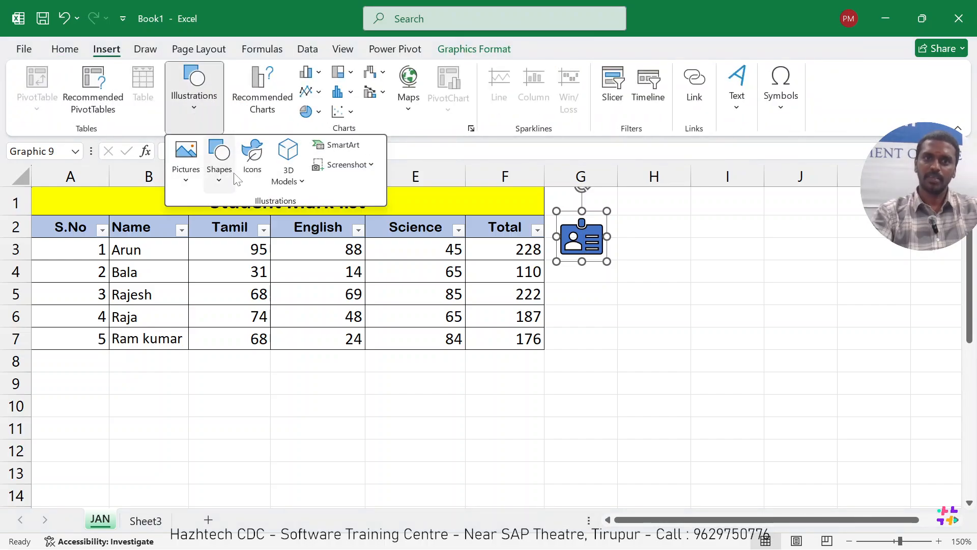
pyautogui.click(288, 182)
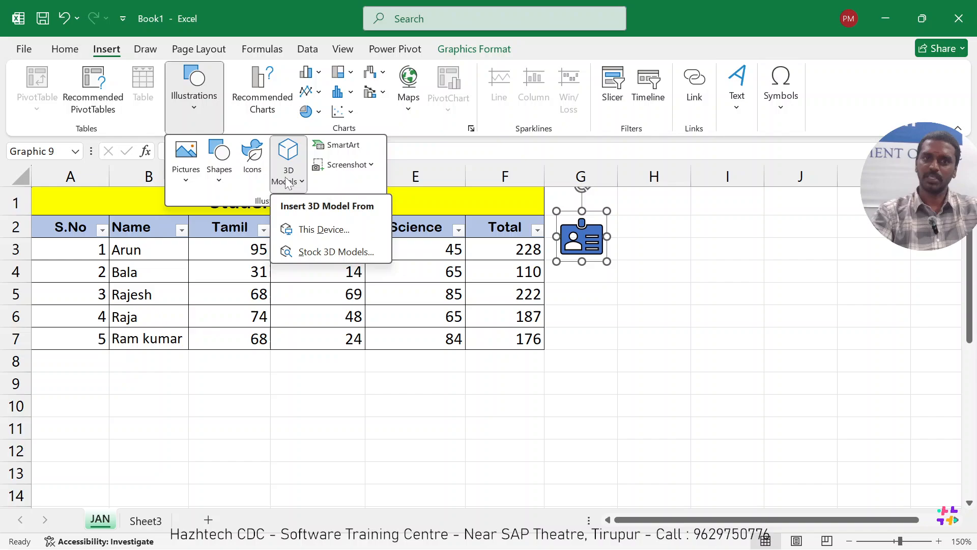
pyautogui.click(309, 230)
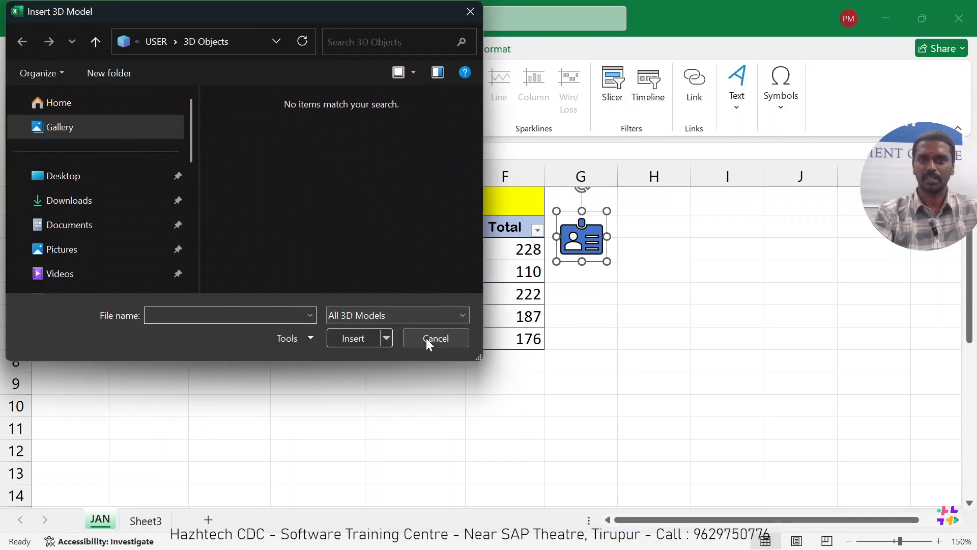
pyautogui.click(430, 338)
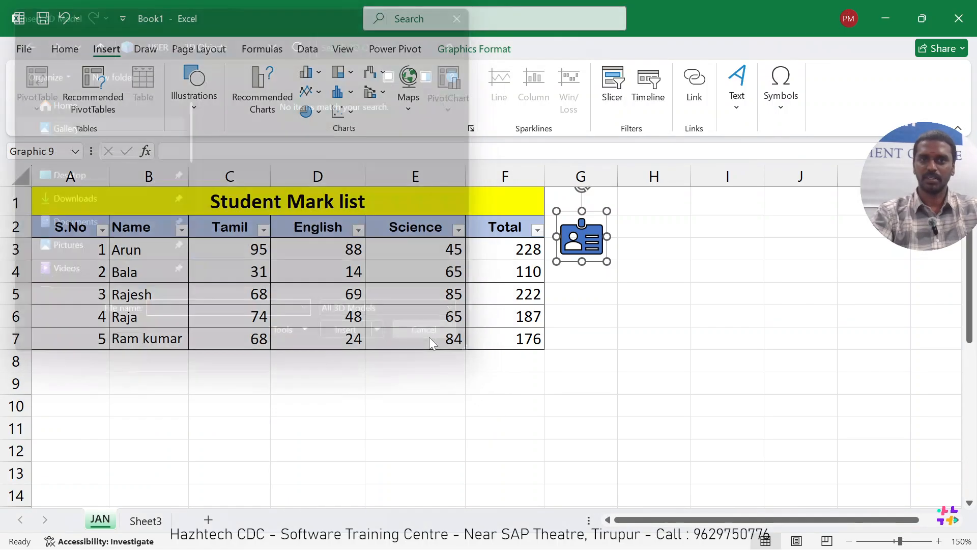
# Insert the running T. rex dinosaur from the All Animated Models category of the stock 3D models
pyautogui.click(194, 96)
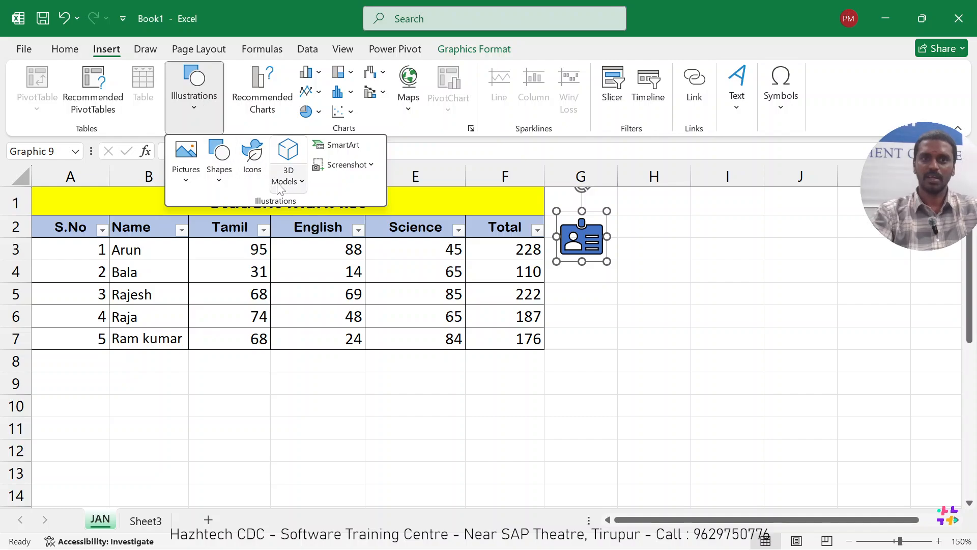
pyautogui.click(289, 185)
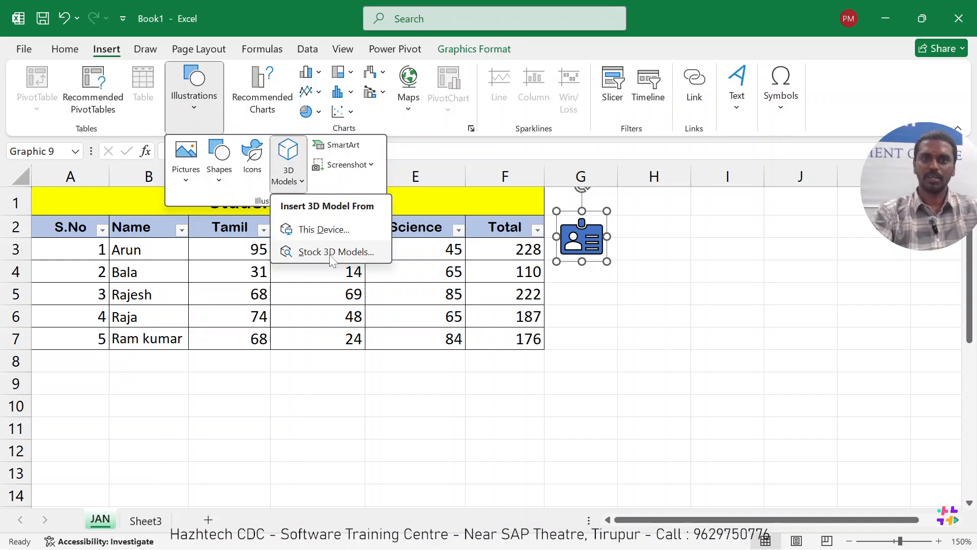
pyautogui.click(336, 252)
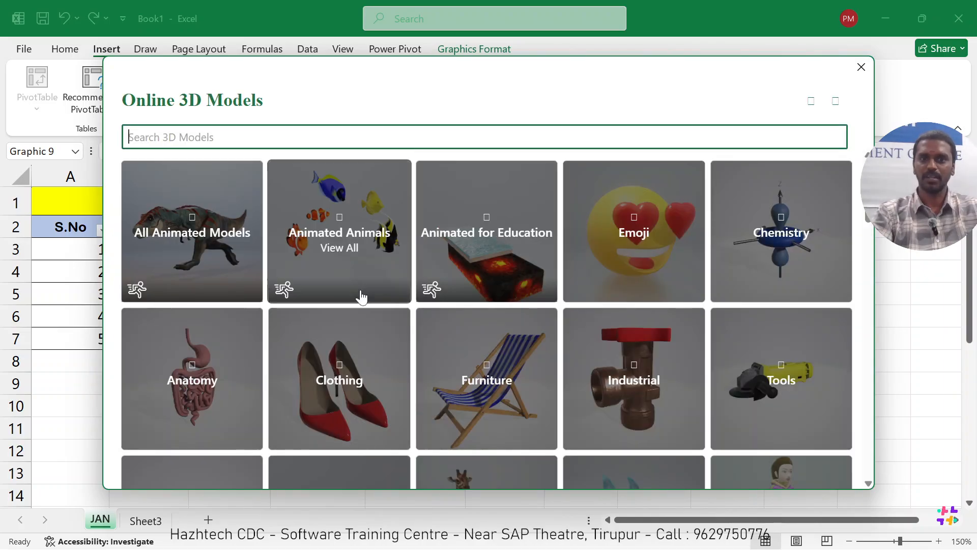
pyautogui.scroll(-15, 361, 297)
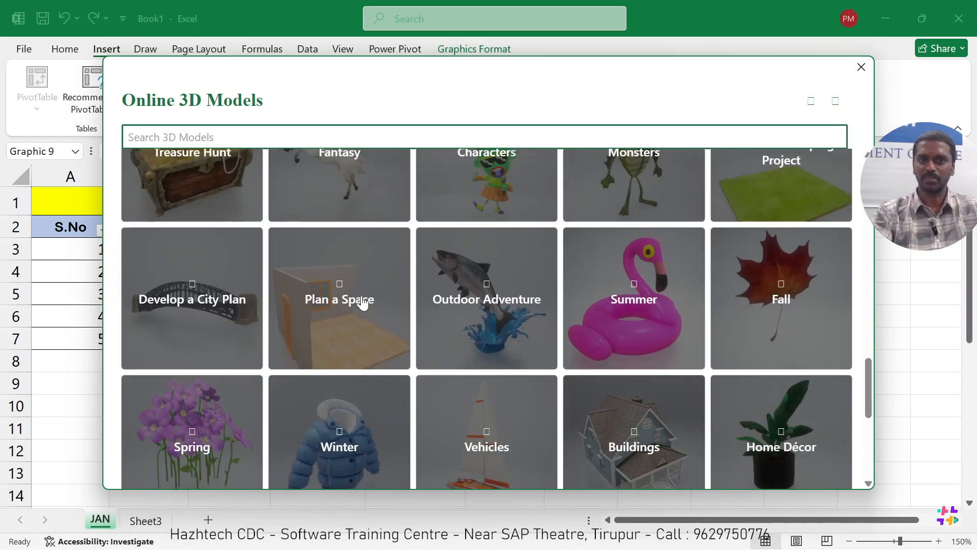
pyautogui.scroll(15, 363, 300)
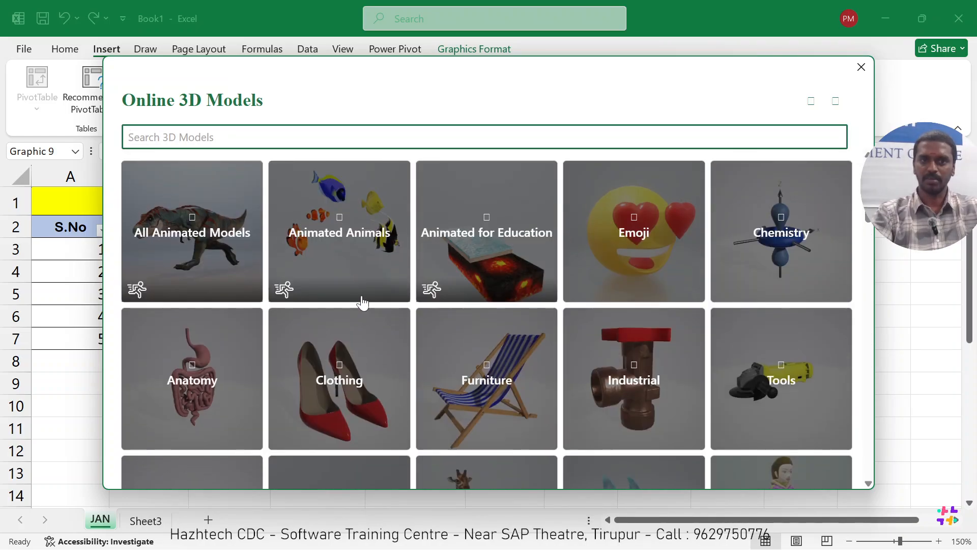
pyautogui.click(229, 240)
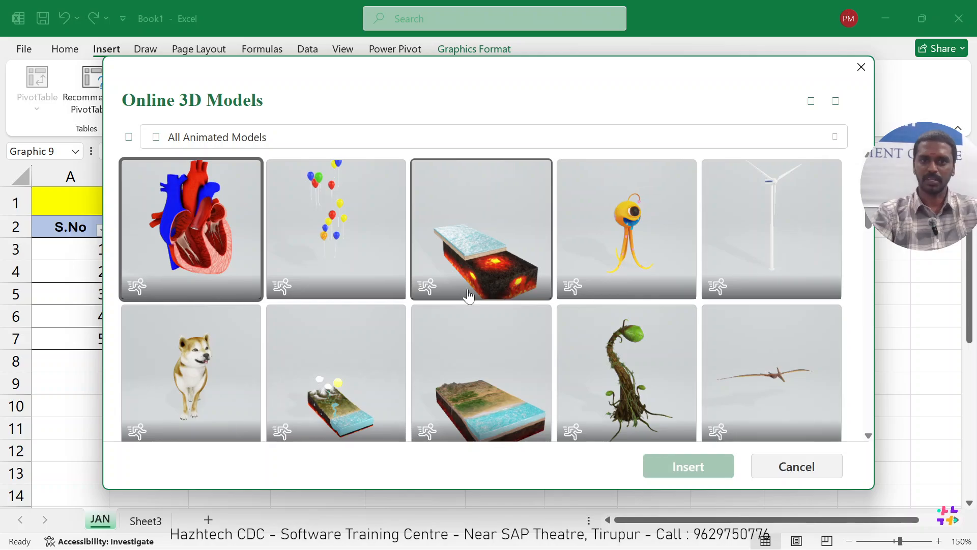
pyautogui.scroll(-6, 468, 296)
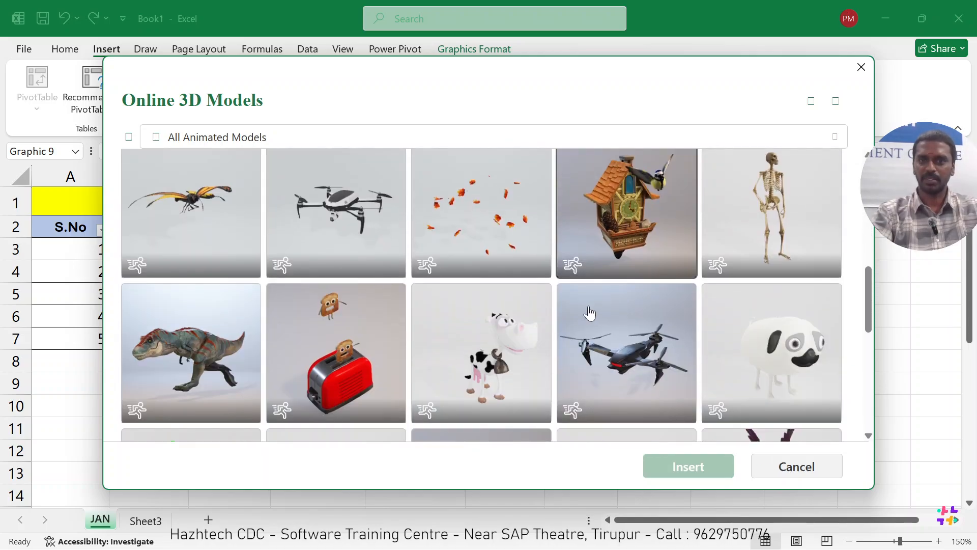
pyautogui.scroll(-2, 448, 301)
pyautogui.scroll(4, 419, 290)
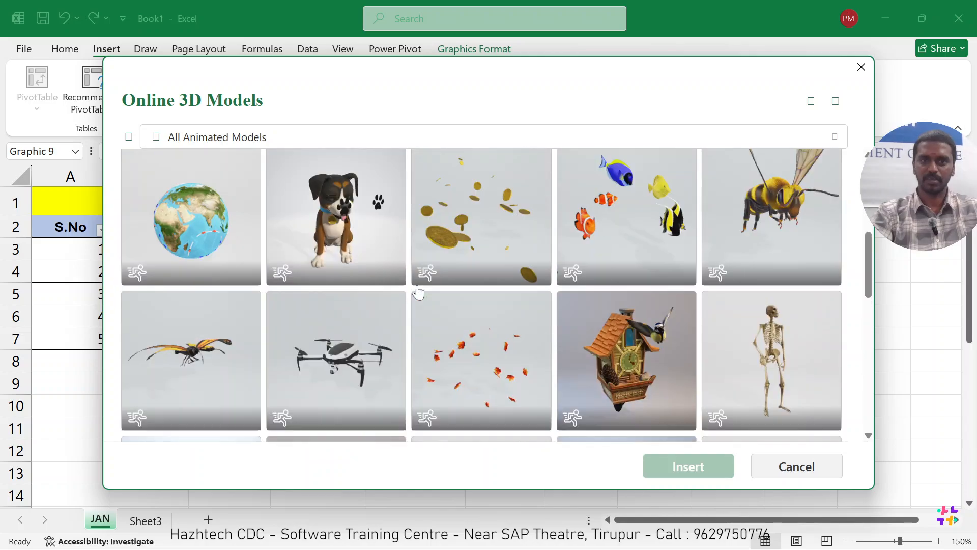
pyautogui.scroll(-2, 417, 291)
pyautogui.click(176, 359)
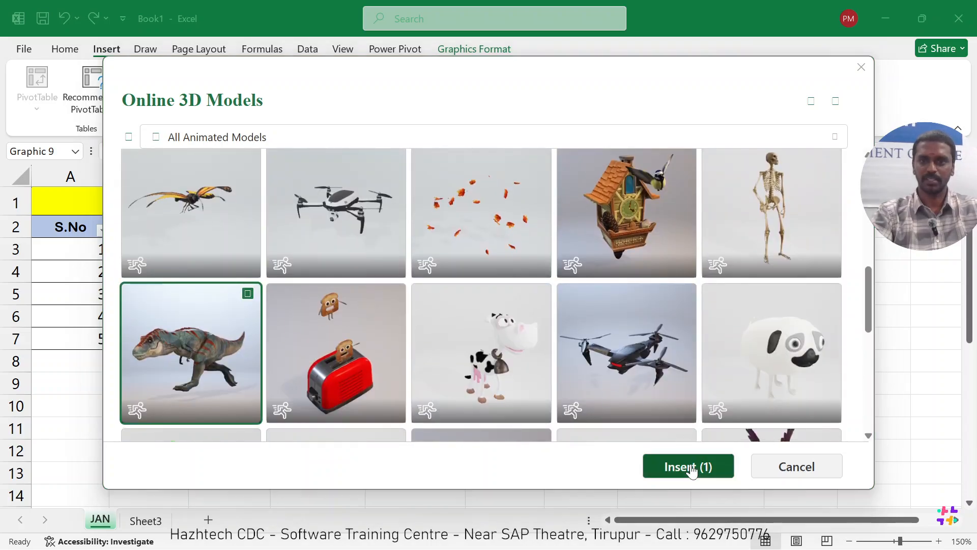
pyautogui.click(692, 466)
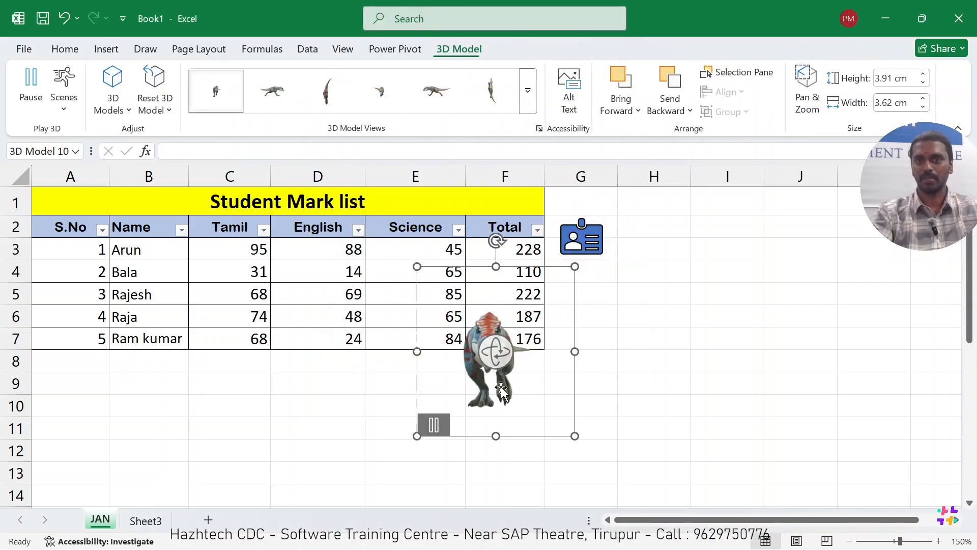
# Rotate the 3D dinosaur to a left-facing side view and enlarge it to about 6.23 cm high and 9.63 cm wide
pyautogui.moveTo(496, 351); pyautogui.dragTo(392, 344)
pyautogui.moveTo(646, 449); pyautogui.dragTo(763, 519)
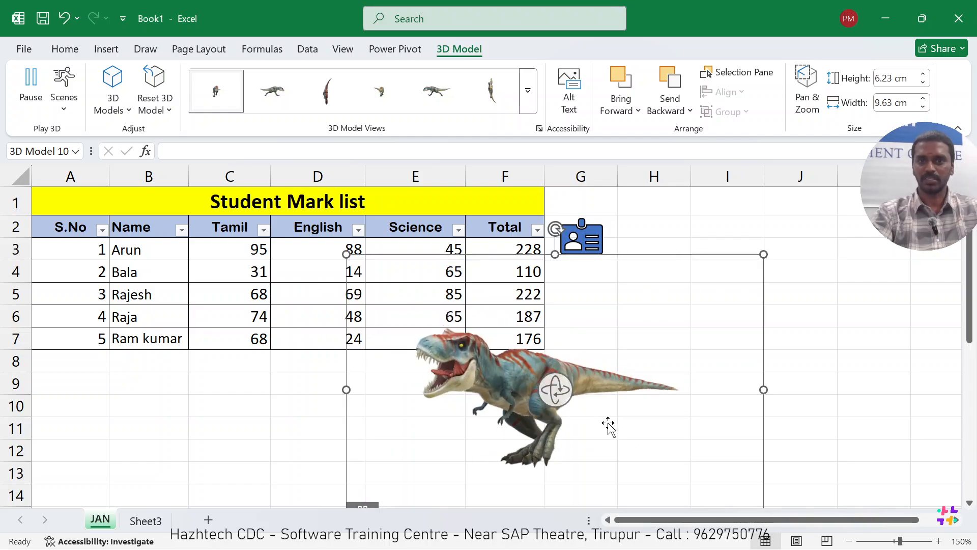
# Move the 3D dinosaur over the marks table and rotate it to face front-left, leaving it deselected
pyautogui.moveTo(611, 426); pyautogui.dragTo(502, 359)
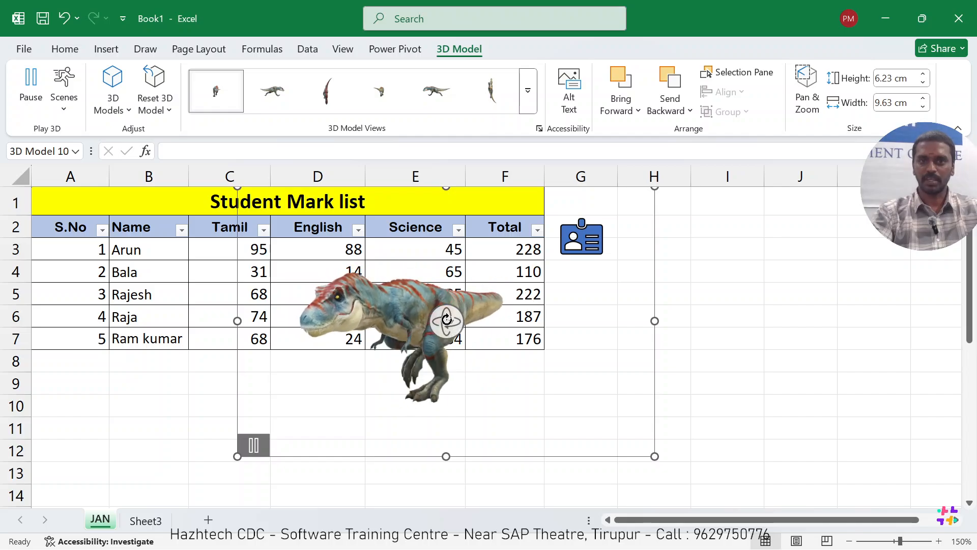
pyautogui.moveTo(448, 318); pyautogui.dragTo(613, 266)
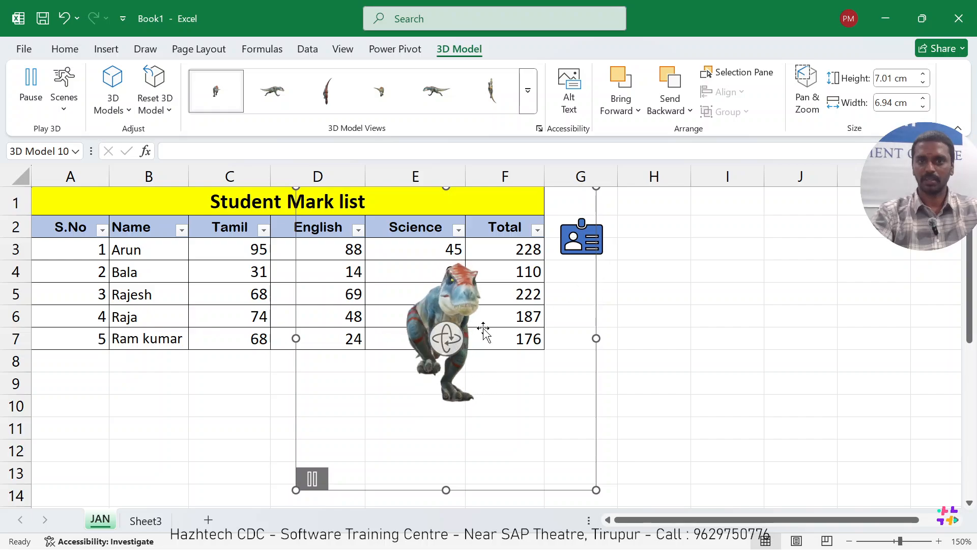
pyautogui.moveTo(448, 337); pyautogui.dragTo(345, 331)
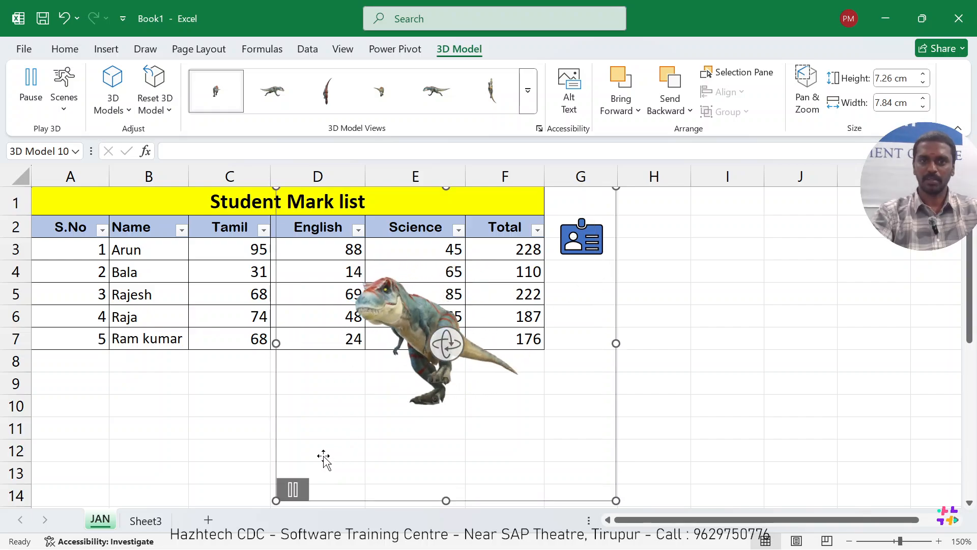
pyautogui.click(778, 368)
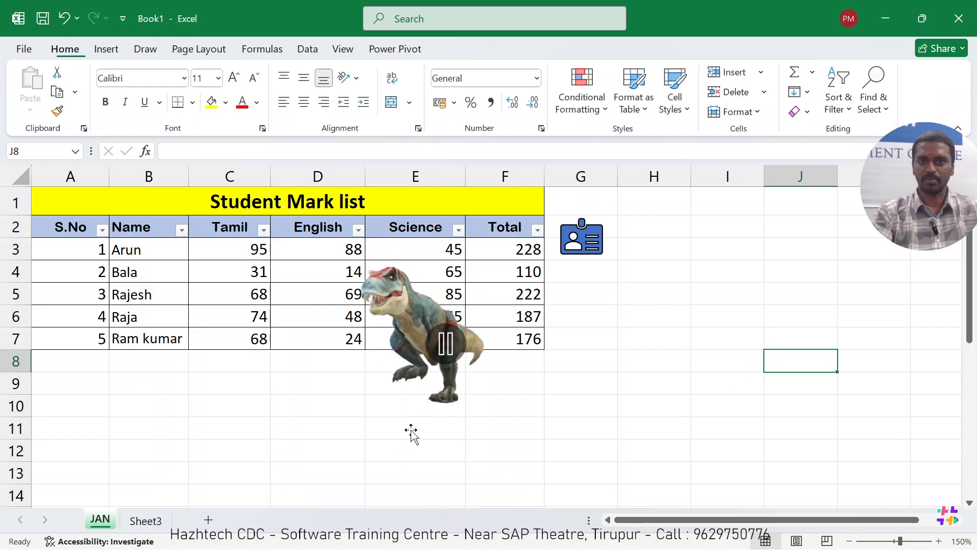
# Delete the 3D dinosaur and the badge icon from the sheet
pyautogui.click(676, 323)
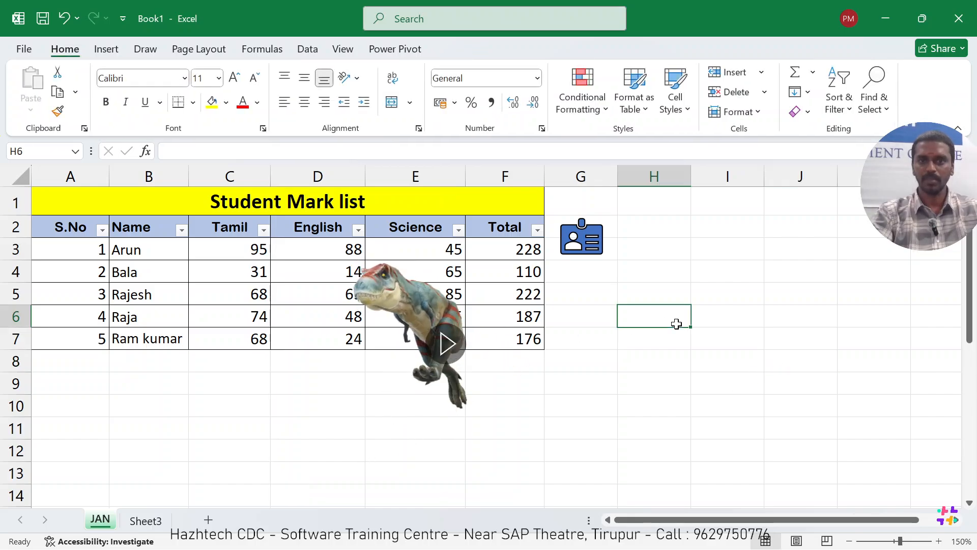
pyautogui.click(440, 316)
pyautogui.press('Delete')
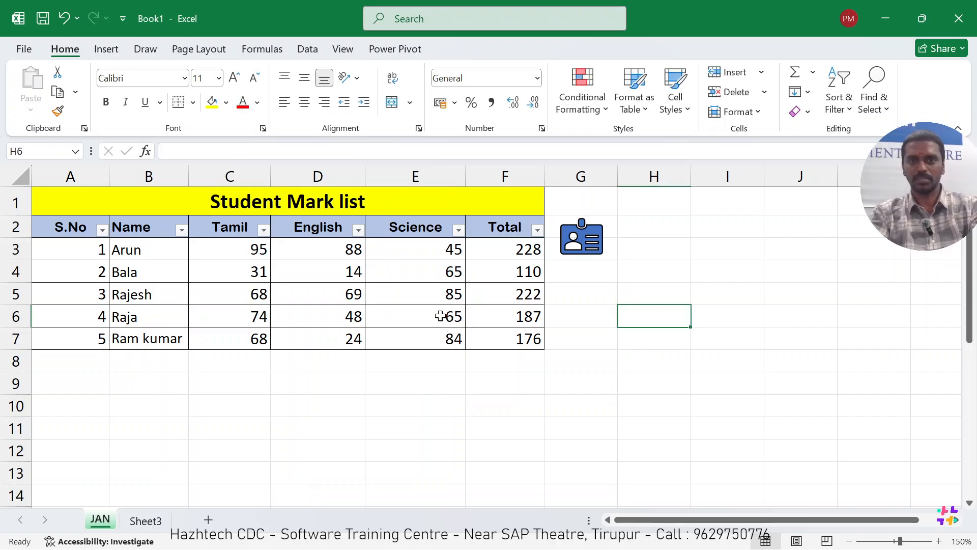
pyautogui.click(593, 248)
pyautogui.press('Delete')
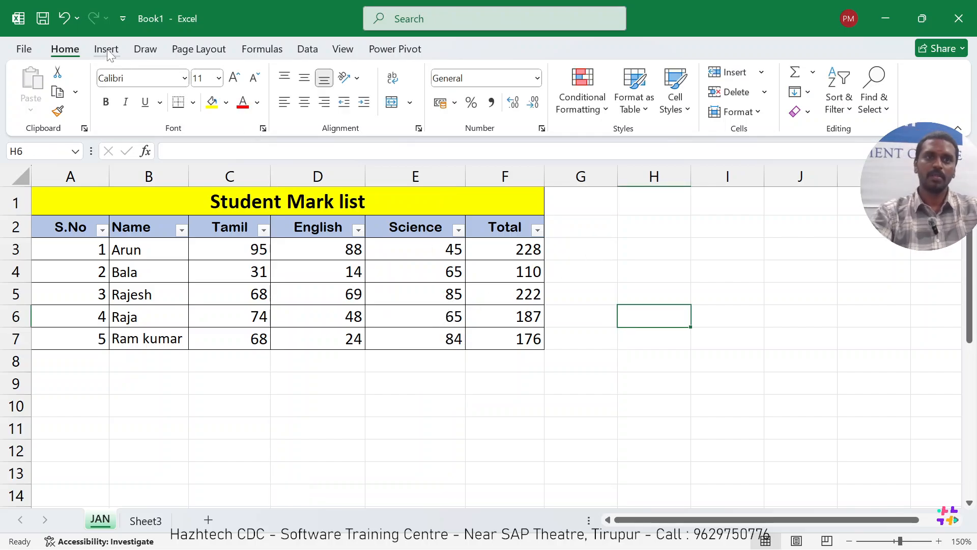
# Insert a Basic Cycle SmartArt graphic from the Cycle category
pyautogui.click(107, 51)
pyautogui.click(194, 89)
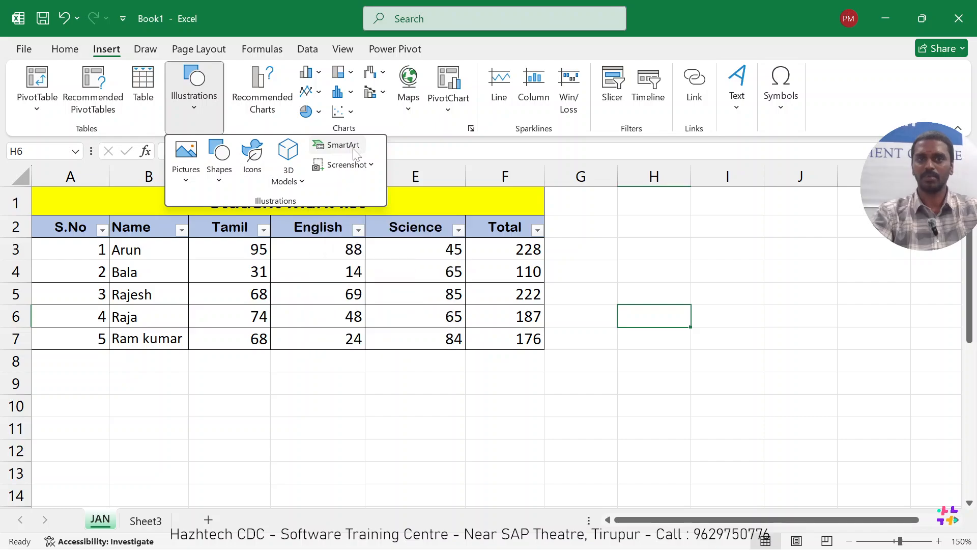
pyautogui.click(342, 147)
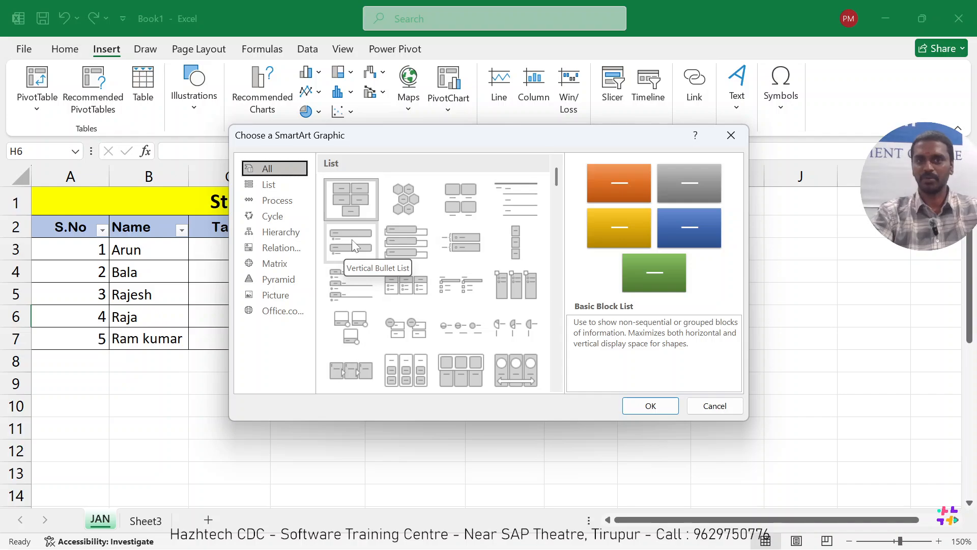
pyautogui.click(282, 217)
pyautogui.click(357, 195)
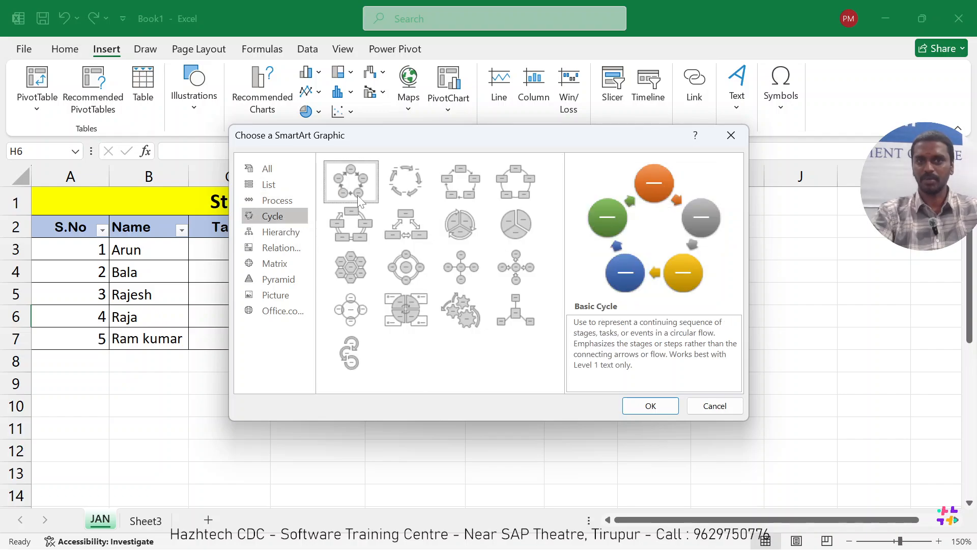
pyautogui.click(644, 402)
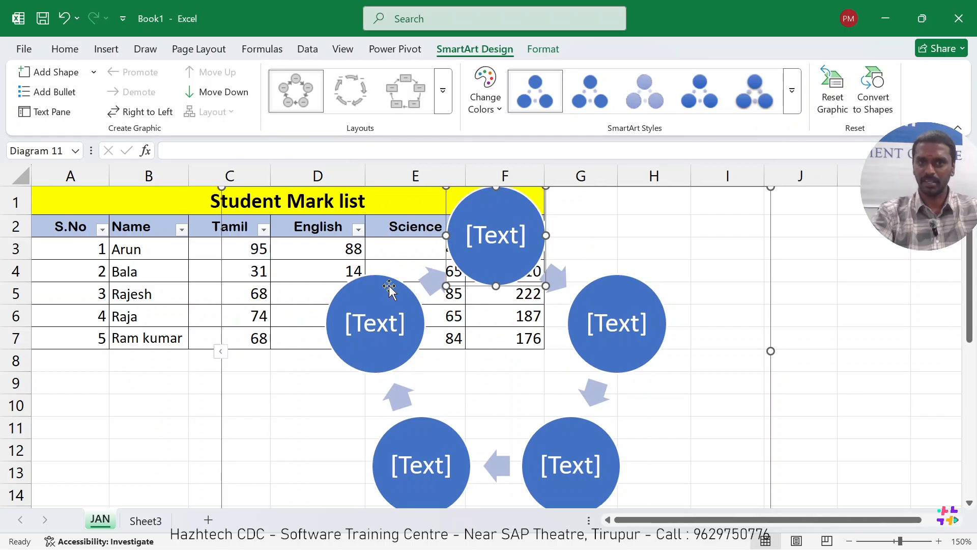
# Shrink the cycle diagram and reposition it over the Total column's lower rows before deleting it
pyautogui.moveTo(223, 187); pyautogui.dragTo(440, 348)
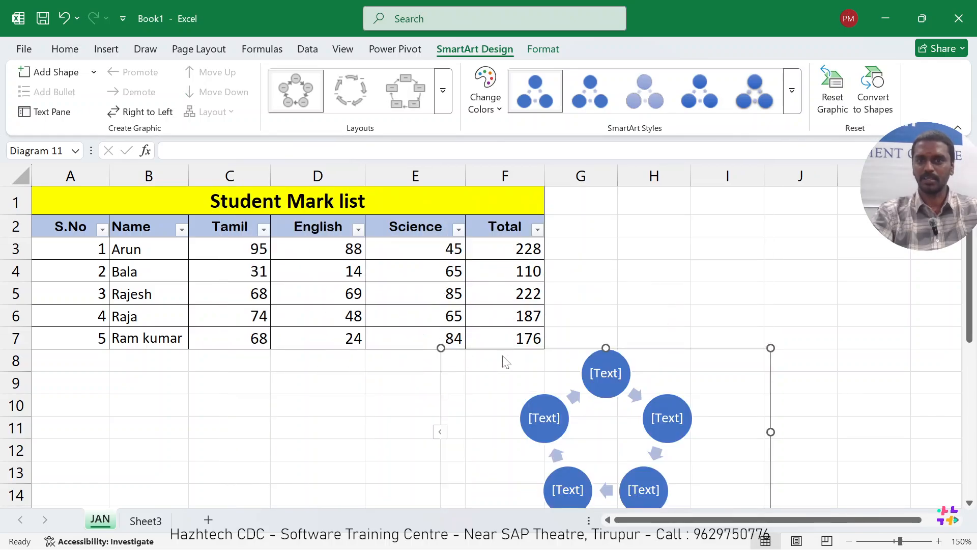
pyautogui.moveTo(539, 352); pyautogui.dragTo(314, 319)
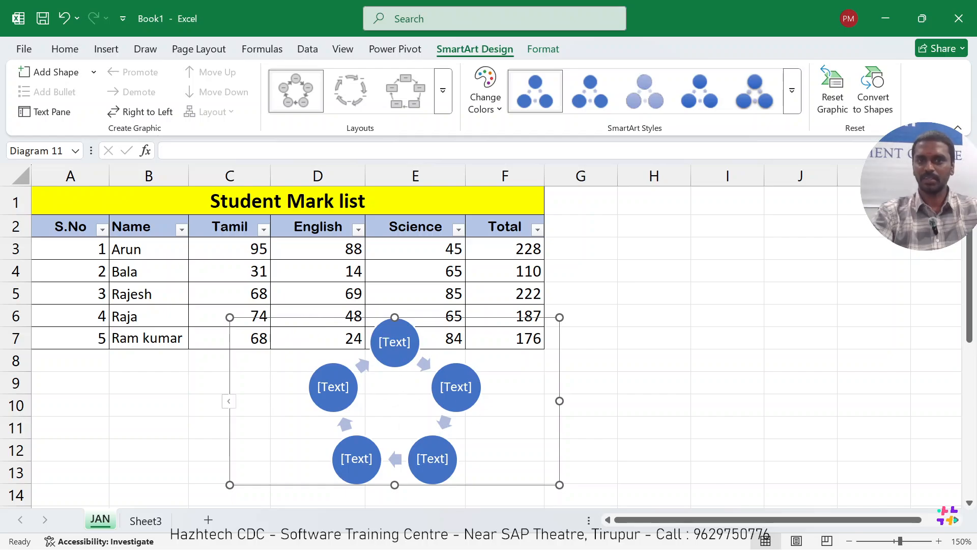
pyautogui.moveTo(373, 318); pyautogui.dragTo(471, 278)
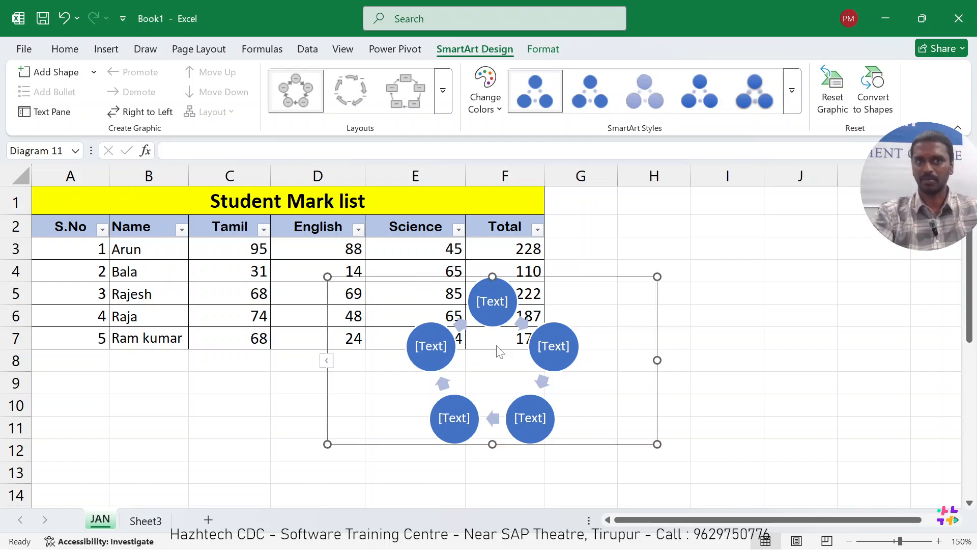
pyautogui.moveTo(449, 275); pyautogui.dragTo(478, 260)
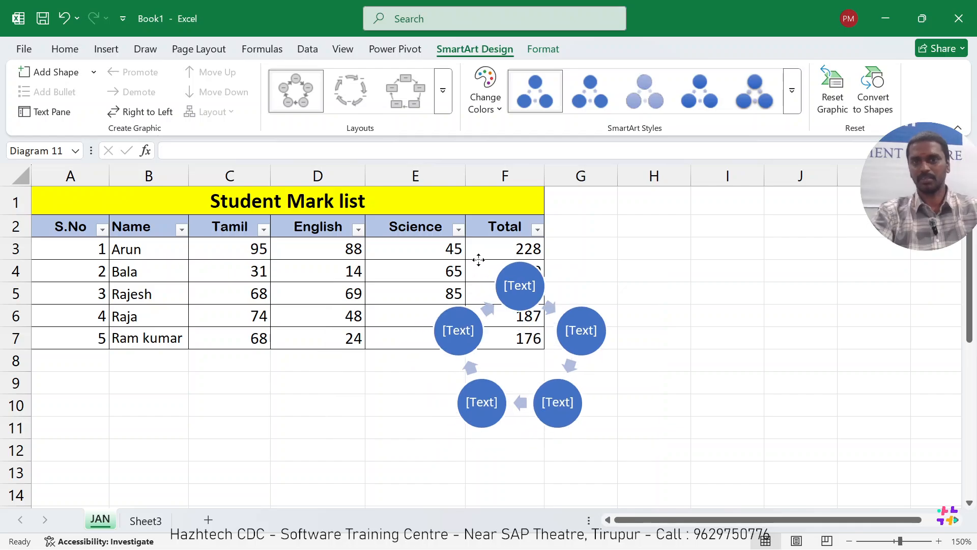
pyautogui.press('Delete')
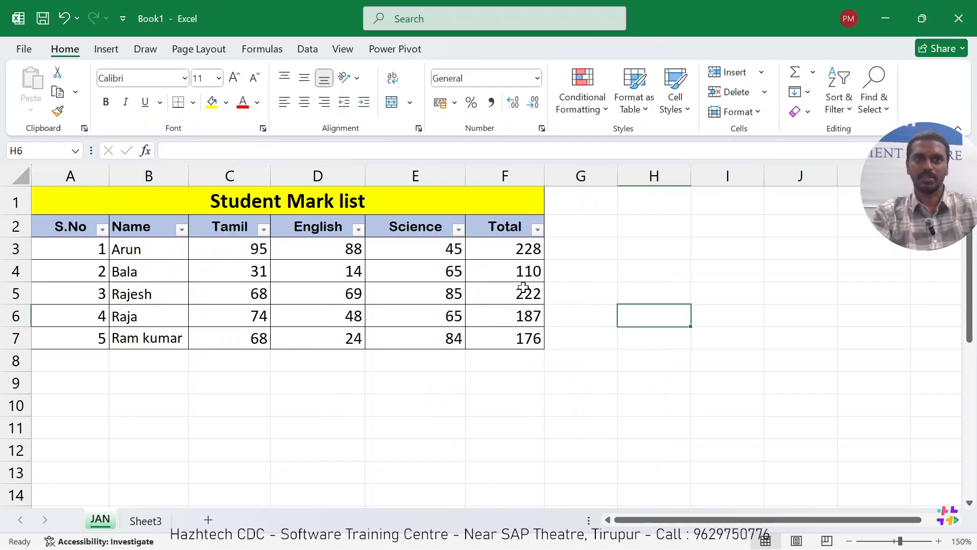
# Insert a screen clipping of the Sources list from the OBS window
pyautogui.click(108, 51)
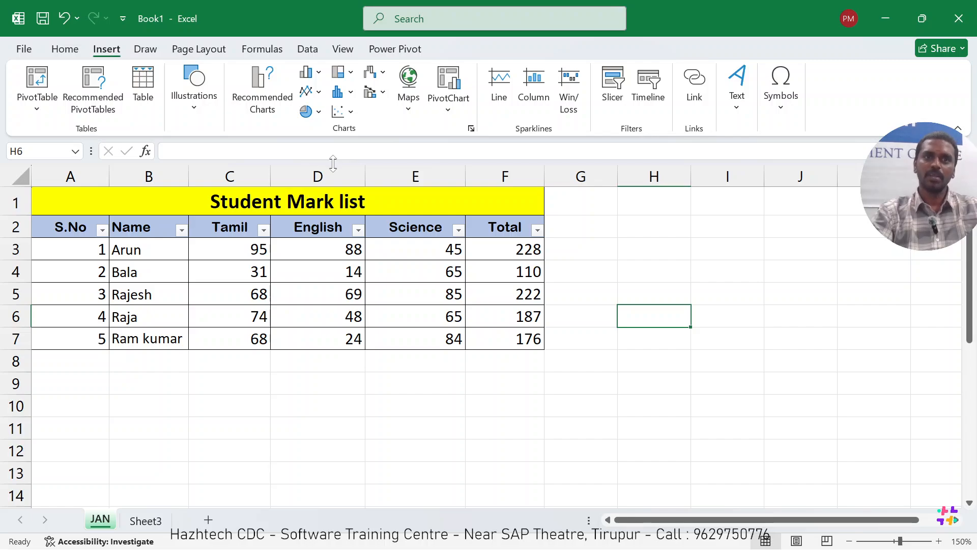
pyautogui.click(194, 94)
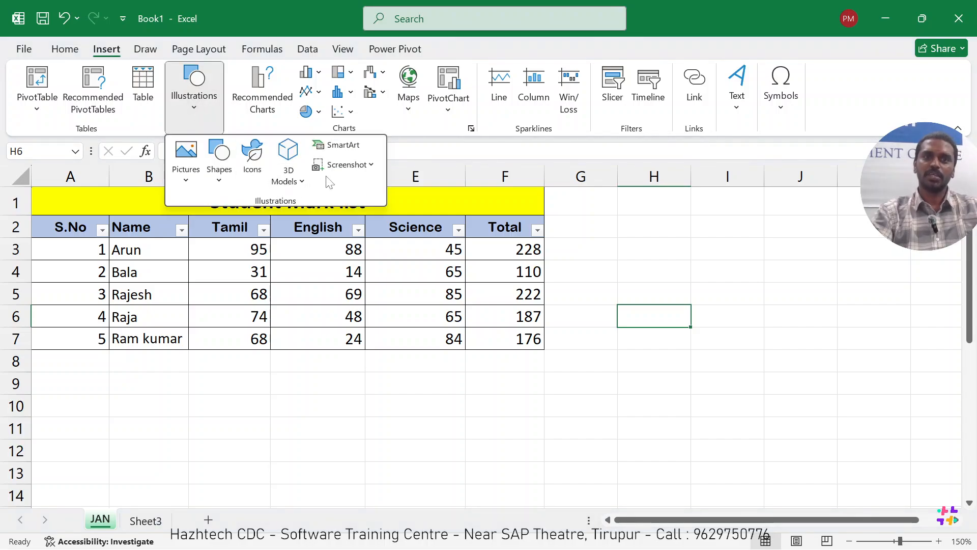
pyautogui.click(365, 165)
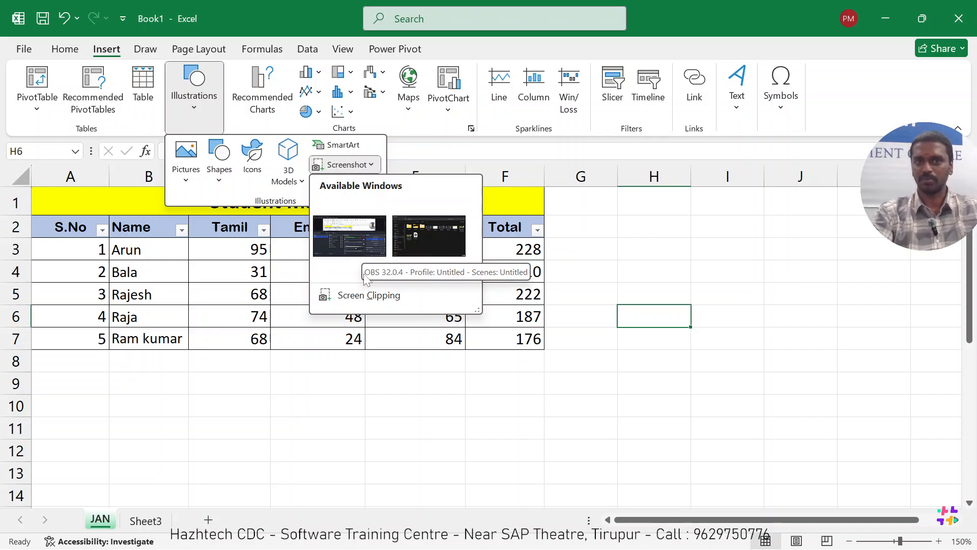
pyautogui.click(370, 301)
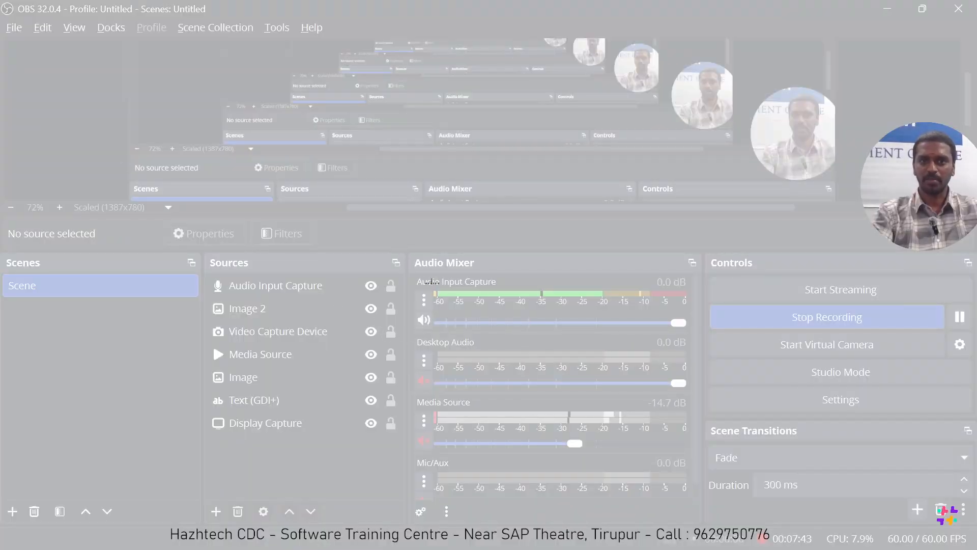
pyautogui.moveTo(203, 255); pyautogui.dragTo(408, 452)
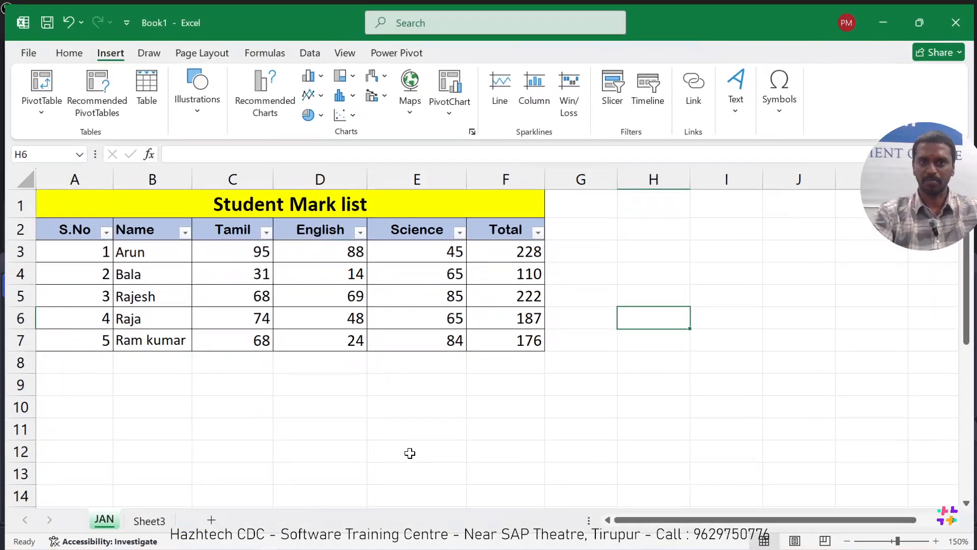
# Shrink the Sources clipping to about 2.08 cm high and 2.18 cm wide and place it beside the Total column in columns G and H
pyautogui.moveTo(796, 344); pyautogui.dragTo(513, 265)
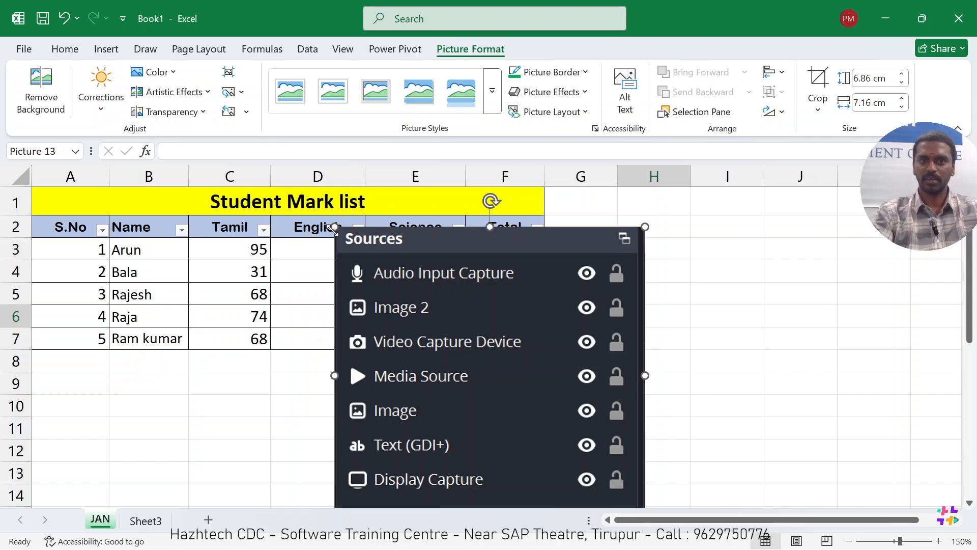
pyautogui.moveTo(334, 225); pyautogui.dragTo(521, 428)
pyautogui.moveTo(576, 466); pyautogui.dragTo(620, 313)
pyautogui.moveTo(689, 371); pyautogui.dragTo(643, 330)
pyautogui.moveTo(619, 296); pyautogui.dragTo(613, 249)
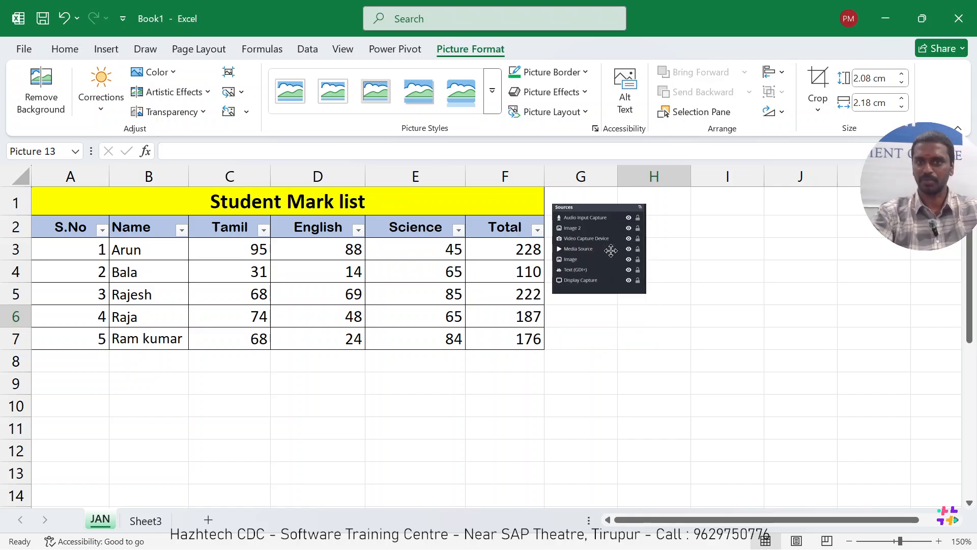
# Delete the Sources clipping from the sheet
pyautogui.click(633, 360)
pyautogui.click(616, 257)
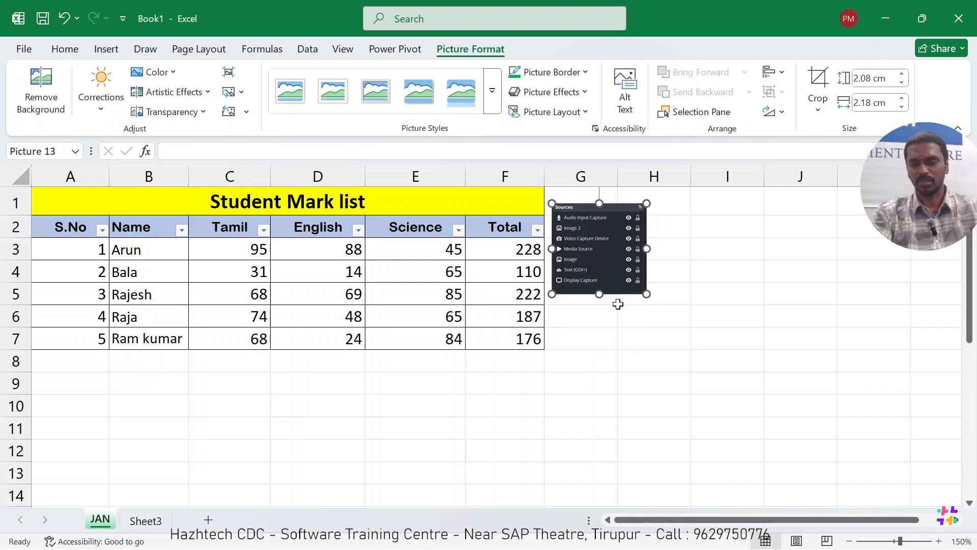
pyautogui.press('Delete')
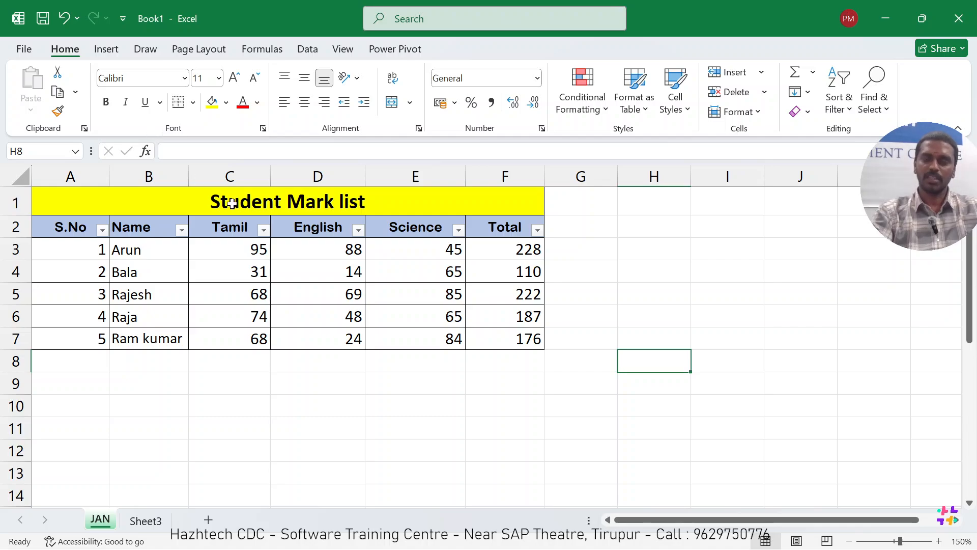
# Insert a full screenshot of the OBS window from the available windows
pyautogui.click(106, 51)
pyautogui.click(193, 92)
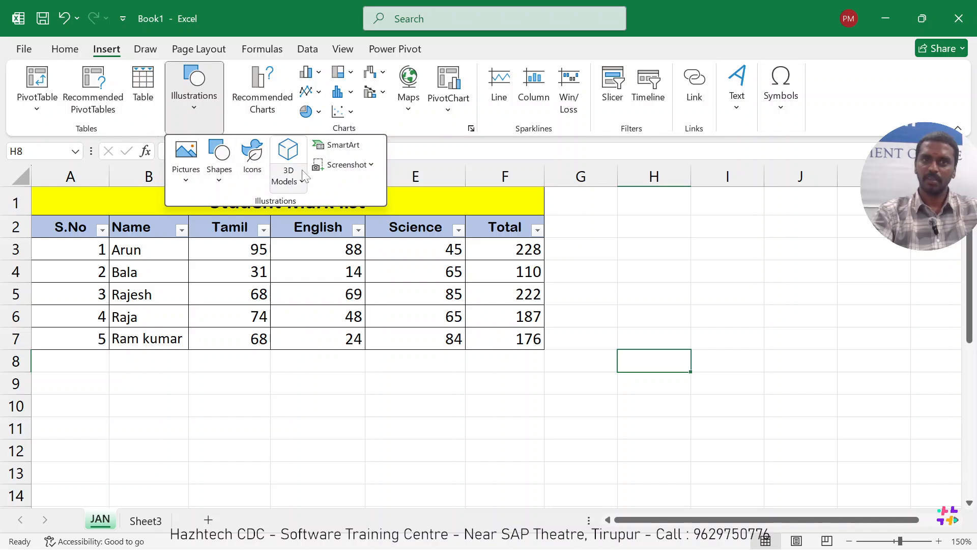
pyautogui.click(346, 164)
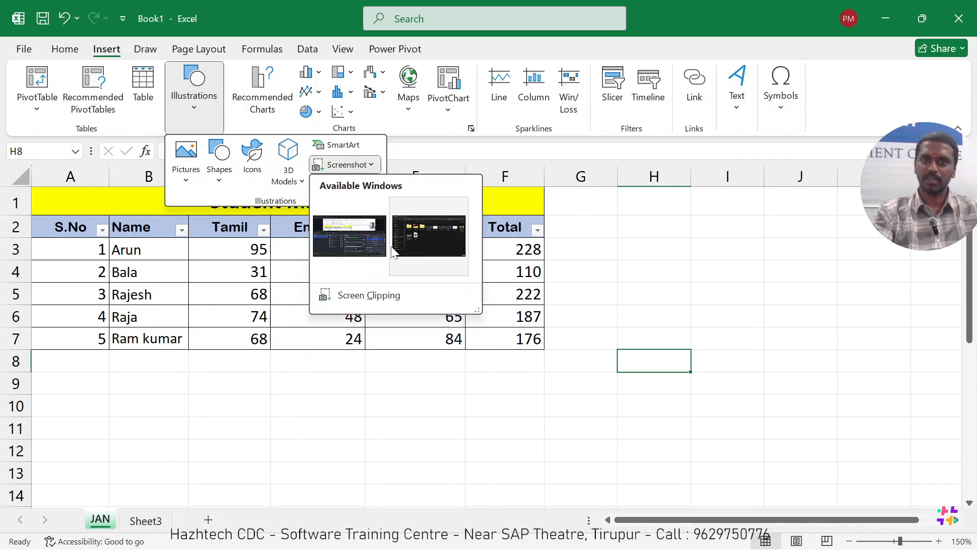
pyautogui.click(371, 253)
# Move and shrink the OBS window screenshot below the marks table before deleting it
pyautogui.moveTo(604, 351); pyautogui.dragTo(530, 406)
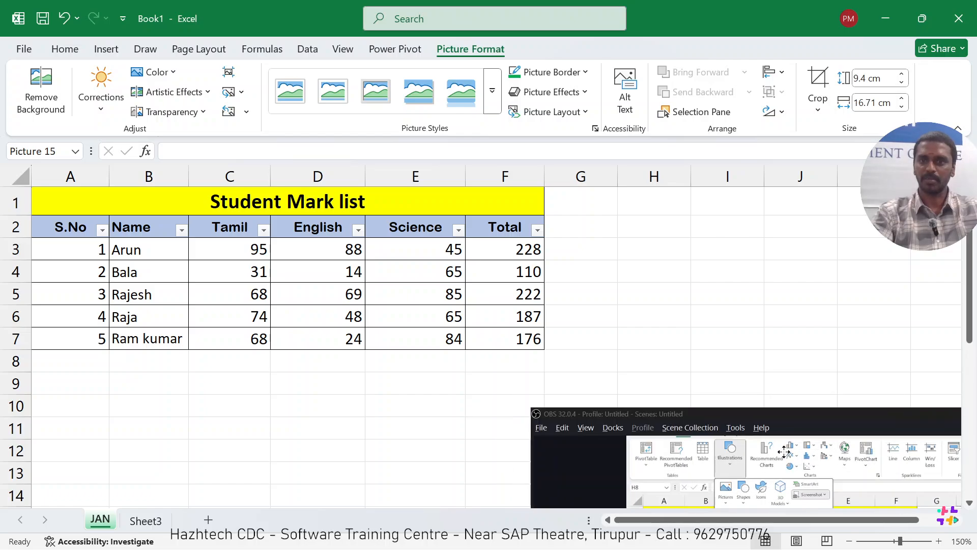
pyautogui.moveTo(616, 468); pyautogui.dragTo(155, 249)
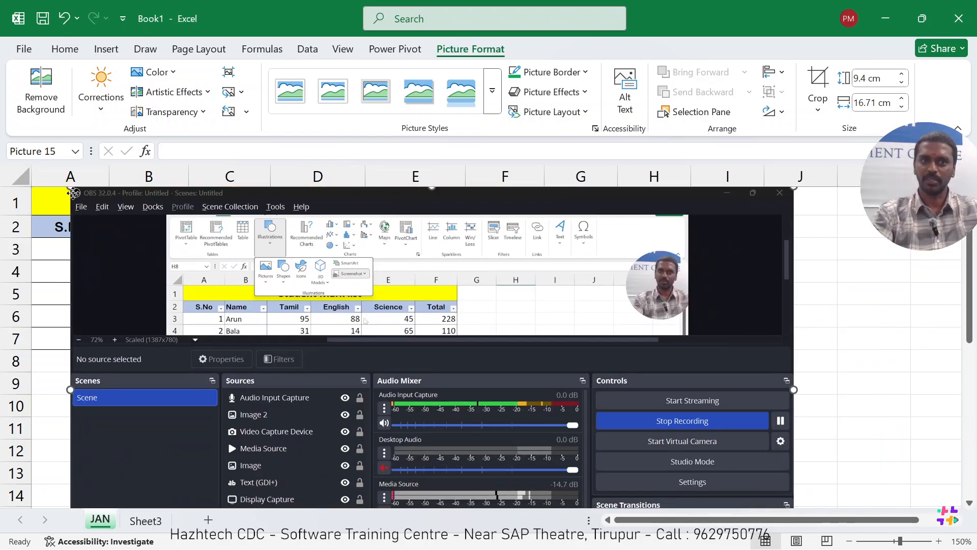
pyautogui.moveTo(72, 193); pyautogui.dragTo(472, 414)
pyautogui.moveTo(612, 479); pyautogui.dragTo(645, 344)
pyautogui.press('Delete')
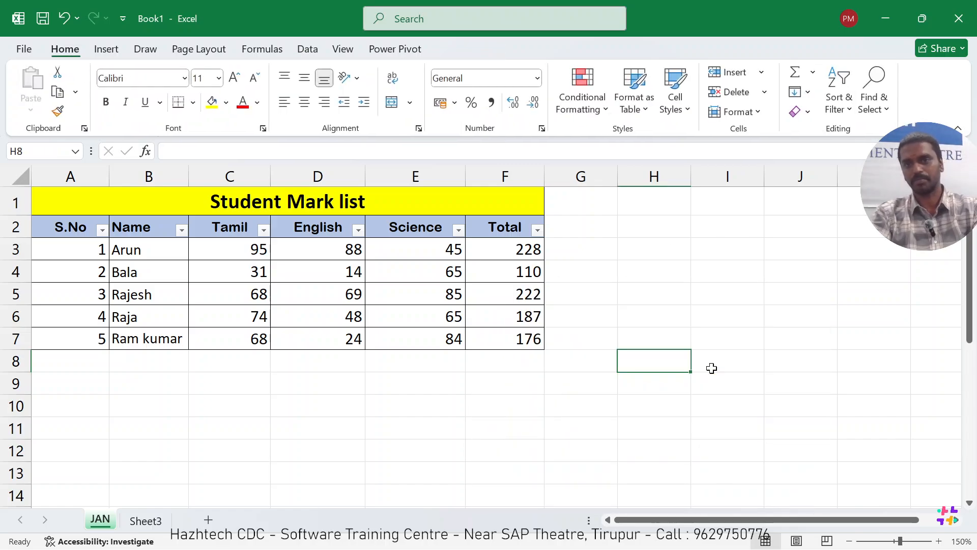
pyautogui.click(107, 49)
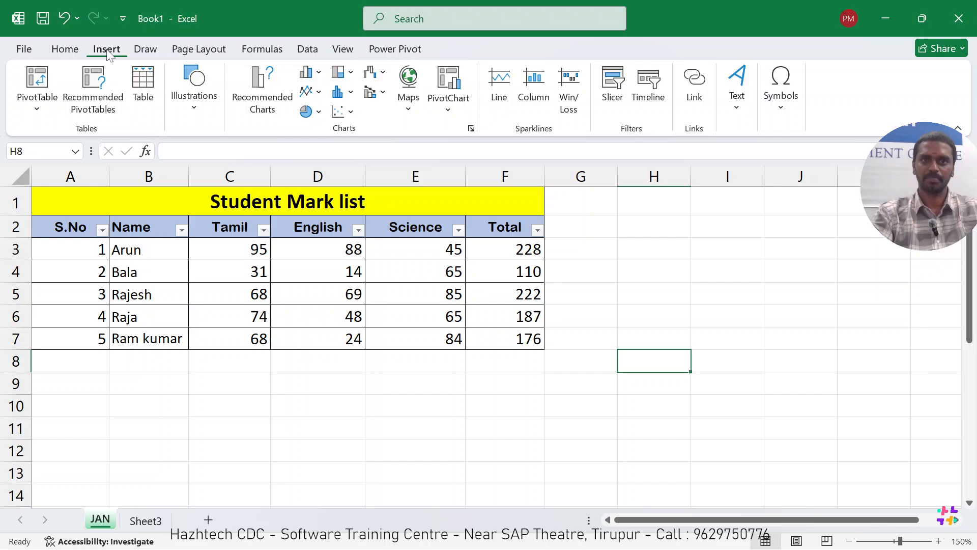
pyautogui.click(197, 109)
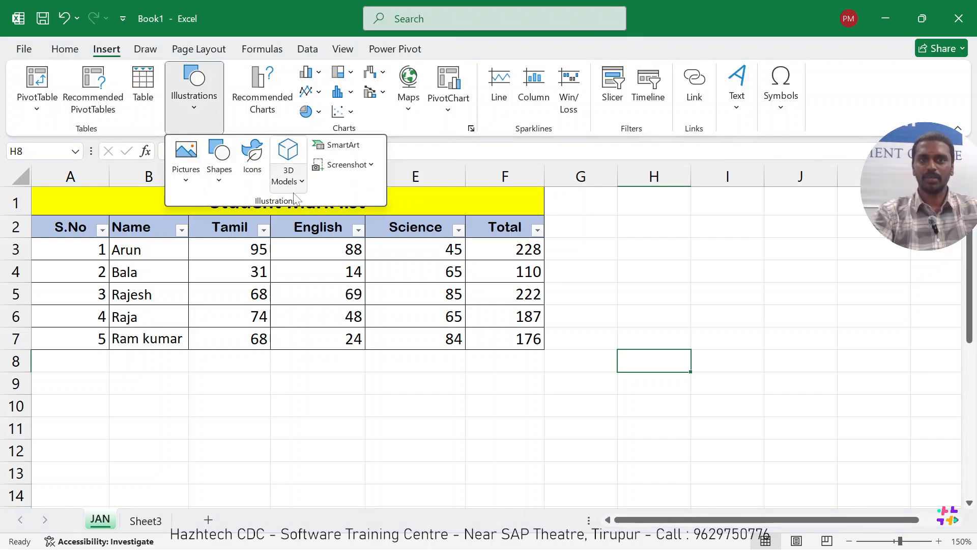
pyautogui.click(312, 320)
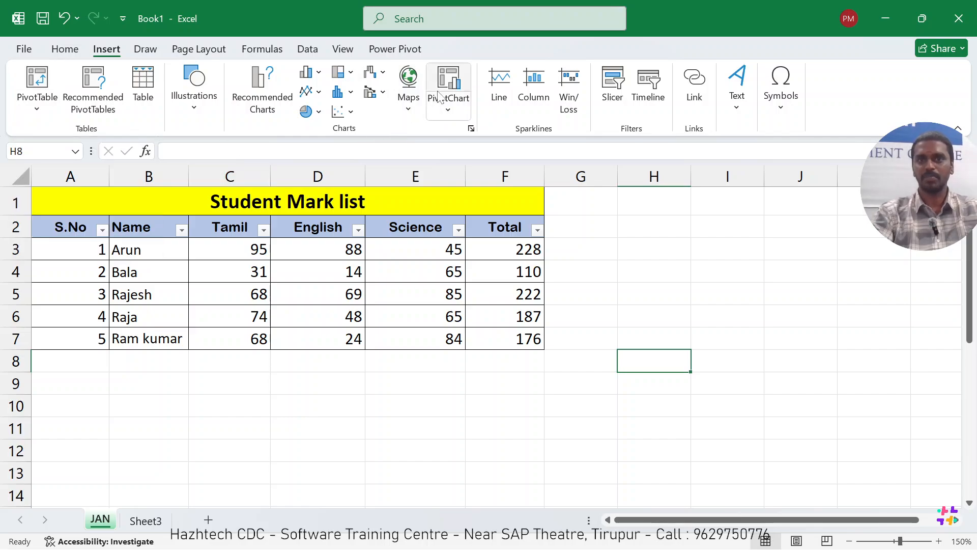
# Insert a 2-D clustered column chart of the marks in A2:F7 and shrink it toward its lower-right corner to uncover the table
pyautogui.click(327, 255)
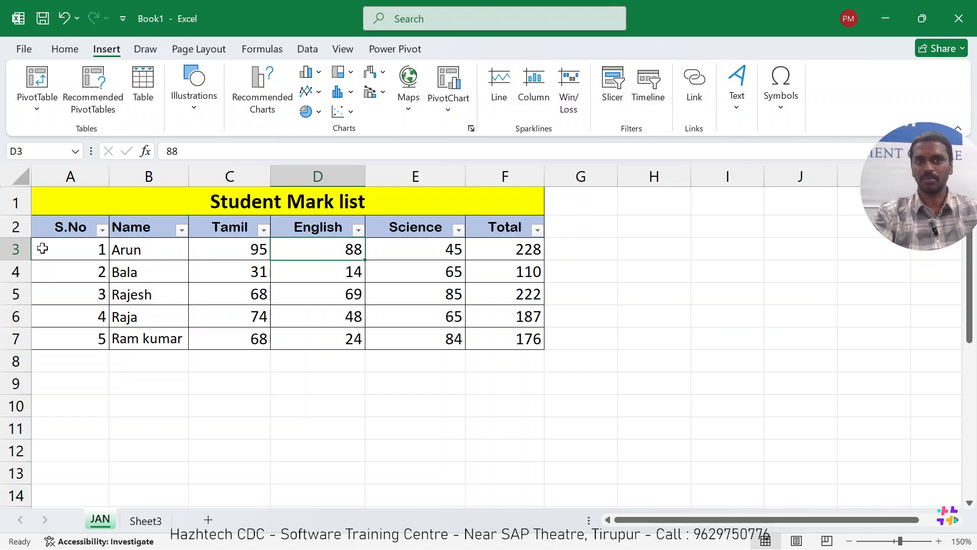
pyautogui.moveTo(61, 227); pyautogui.dragTo(492, 332)
pyautogui.click(285, 289)
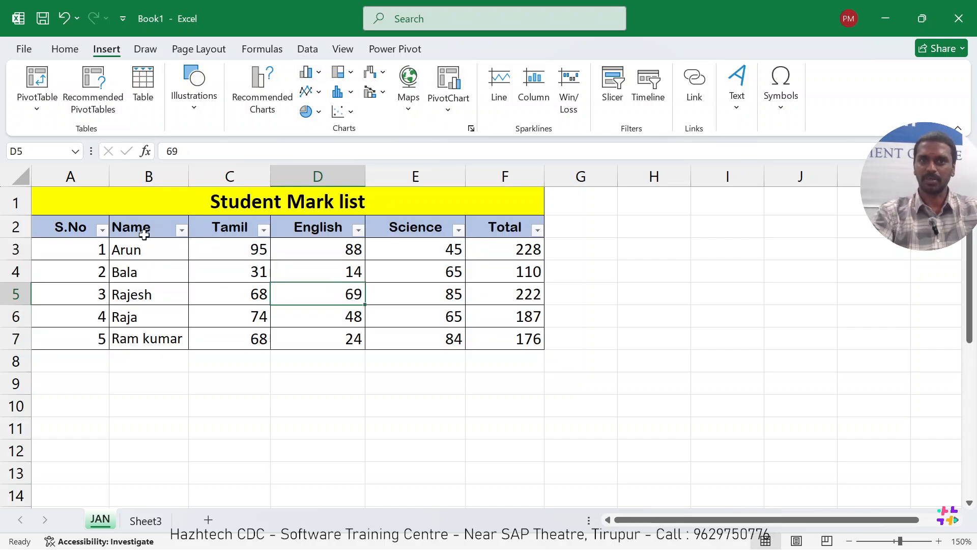
pyautogui.moveTo(73, 227); pyautogui.dragTo(495, 332)
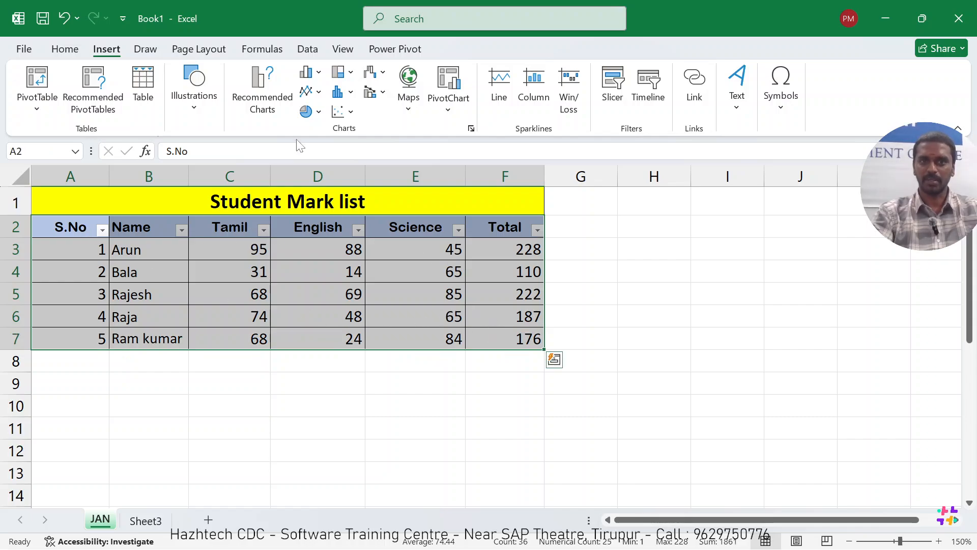
pyautogui.click(307, 72)
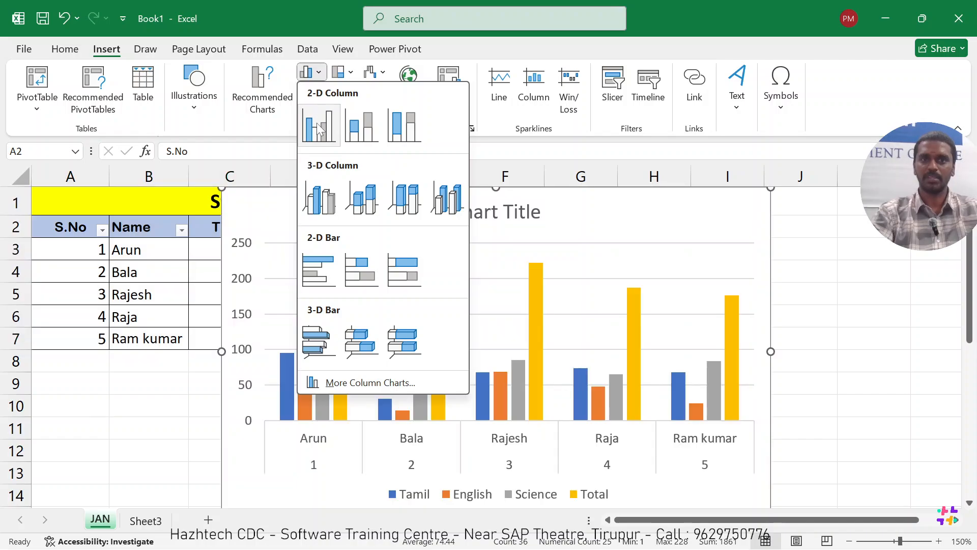
pyautogui.click(319, 127)
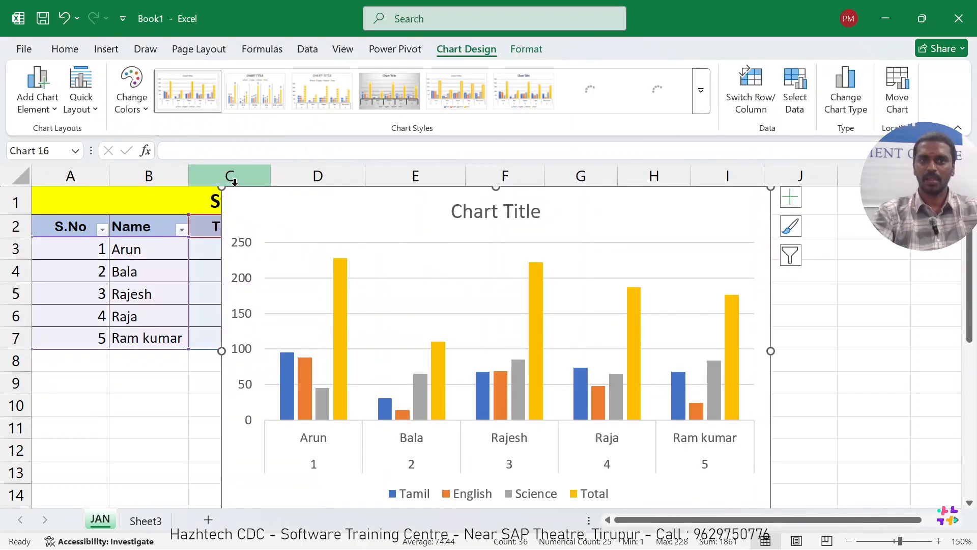
pyautogui.moveTo(222, 188); pyautogui.dragTo(429, 333)
pyautogui.moveTo(544, 324); pyautogui.dragTo(594, 331)
pyautogui.moveTo(428, 333); pyautogui.dragTo(299, 224)
pyautogui.hotkey('ctrl', 'z')
pyautogui.hotkey('ctrl', 'z')
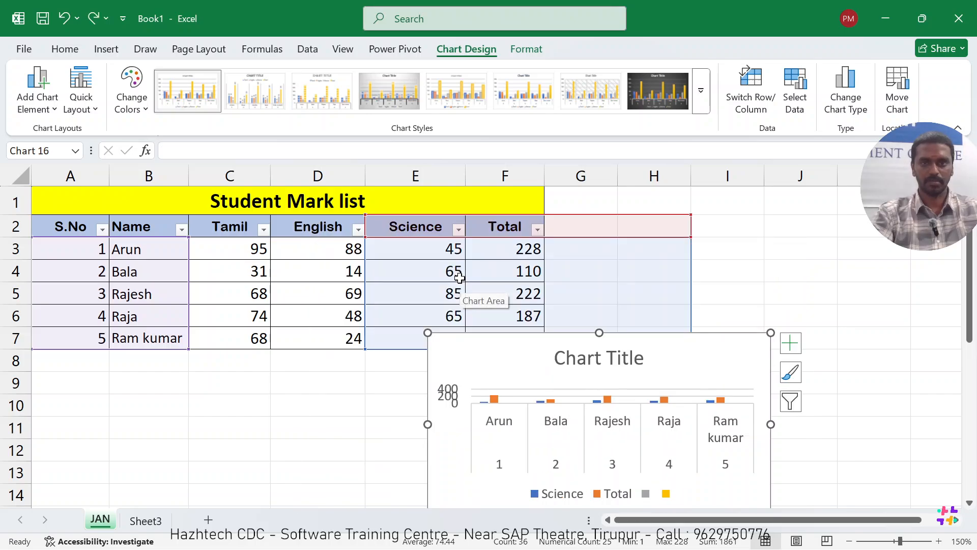
pyautogui.hotkey('ctrl', 'z')
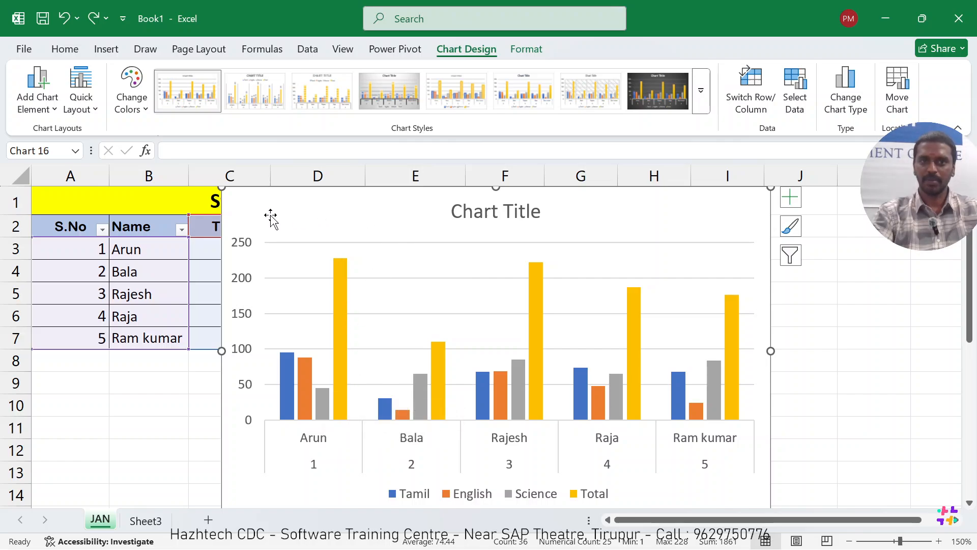
# Shrink the column chart from its upper-left corner and place it directly below the marks table
pyautogui.moveTo(221, 188); pyautogui.dragTo(497, 307)
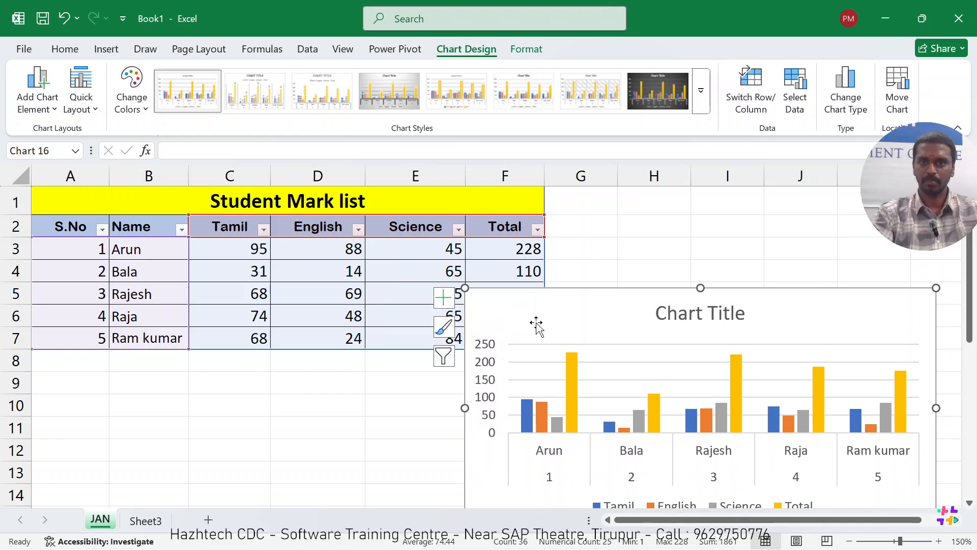
pyautogui.click(849, 541)
pyautogui.click(849, 541)
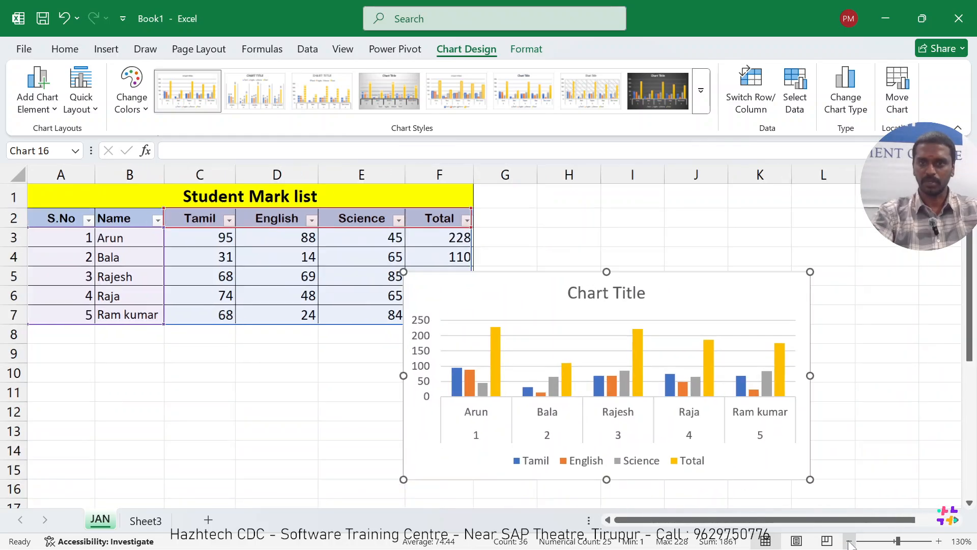
pyautogui.moveTo(695, 315); pyautogui.dragTo(436, 372)
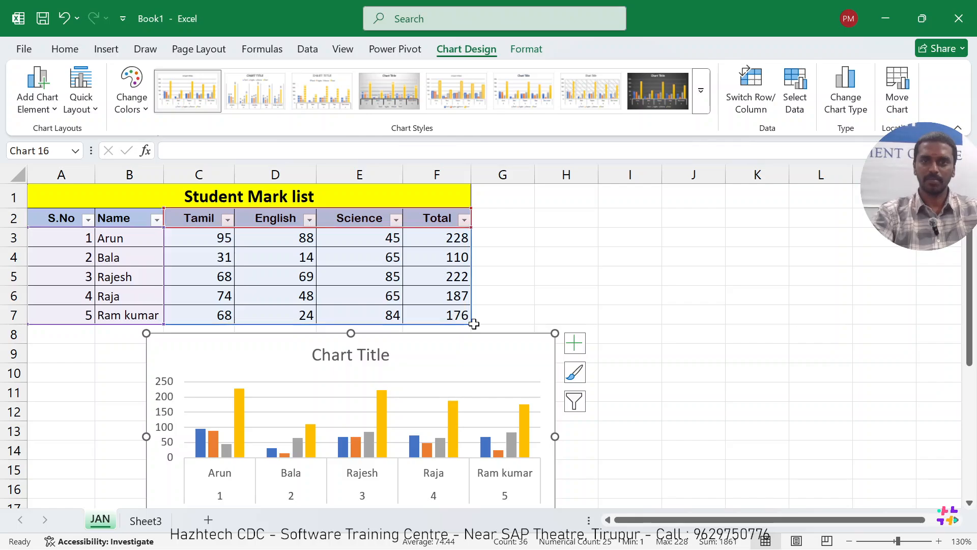
# Exclude the Total column from the chart's data range, then move the chart over the marks table and enlarge it
pyautogui.moveTo(467, 321); pyautogui.dragTo(402, 322)
pyautogui.moveTo(456, 353)
pyautogui.mouseDown()
pyautogui.moveTo(478, 321)
pyautogui.moveTo(476, 229)
pyautogui.mouseUp()
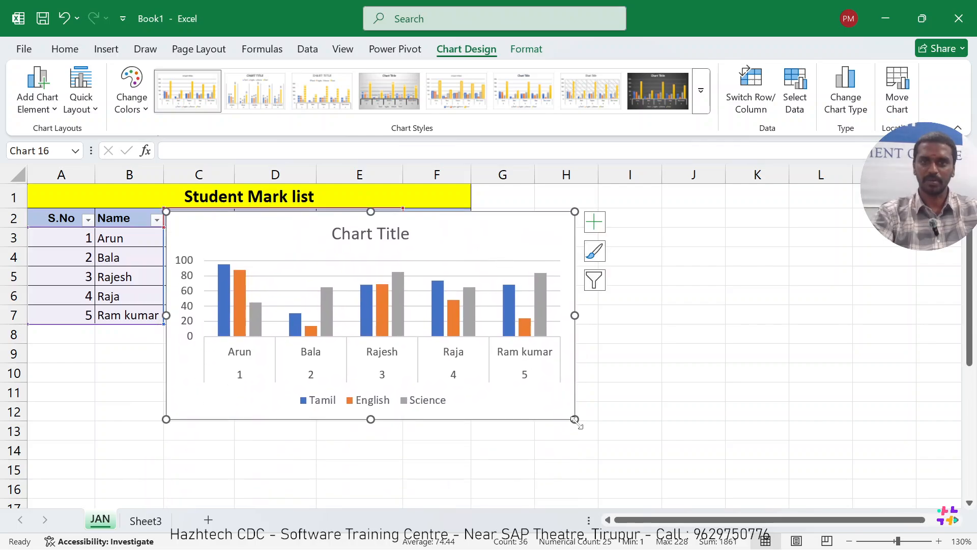
pyautogui.moveTo(576, 419); pyautogui.dragTo(668, 478)
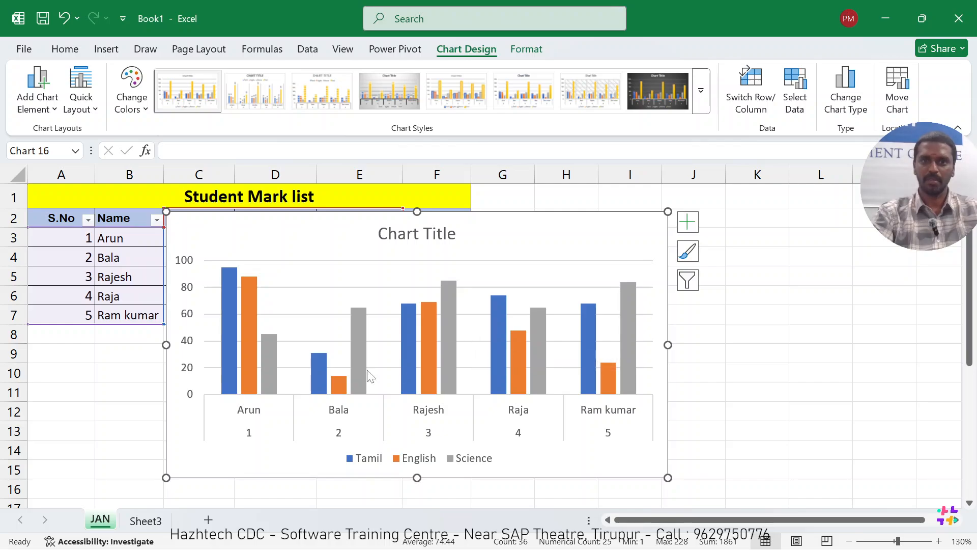
# Move the chart below the marks table and back over it to compare bars with marks, and delete the chart
pyautogui.moveTo(307, 273); pyautogui.dragTo(374, 381)
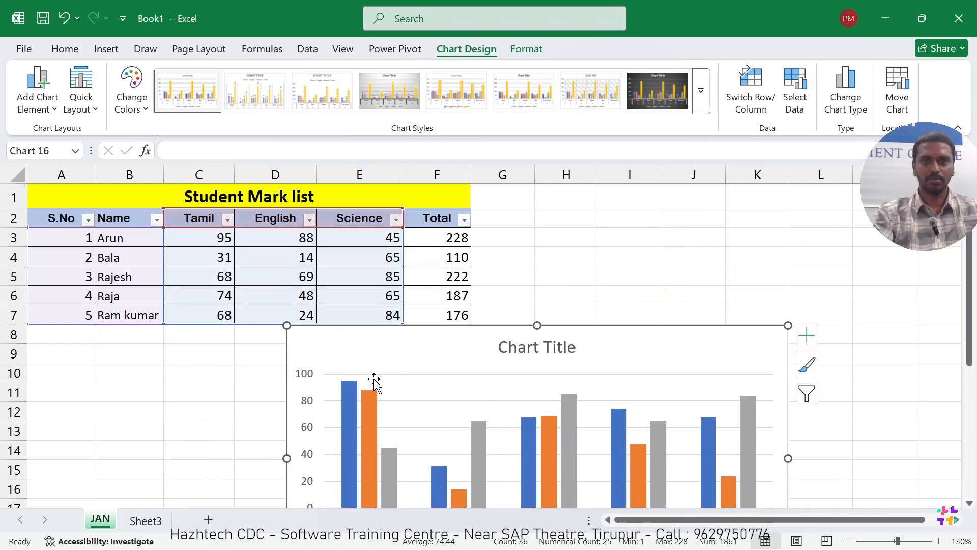
pyautogui.moveTo(517, 436); pyautogui.dragTo(316, 298)
pyautogui.moveTo(329, 371)
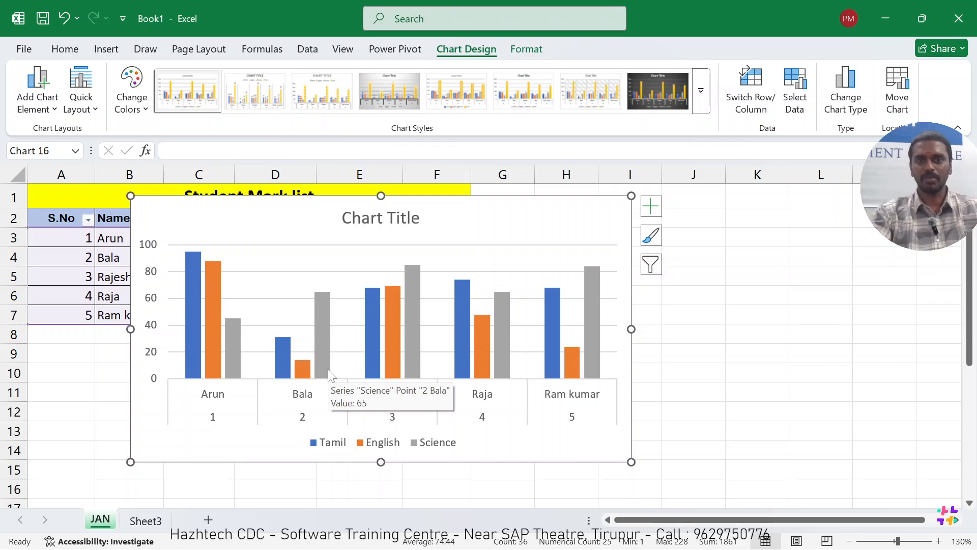
pyautogui.moveTo(290, 219); pyautogui.dragTo(285, 377)
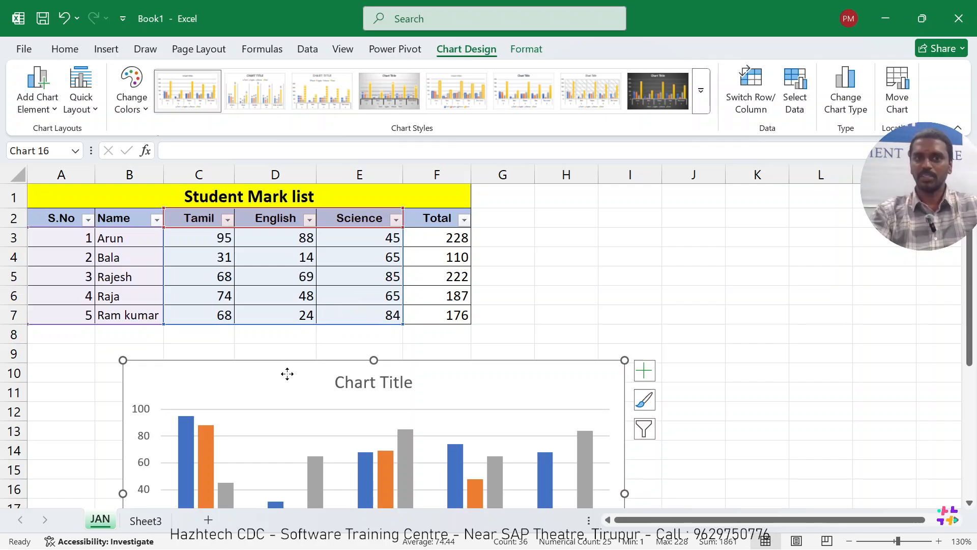
pyautogui.moveTo(287, 374); pyautogui.dragTo(294, 231)
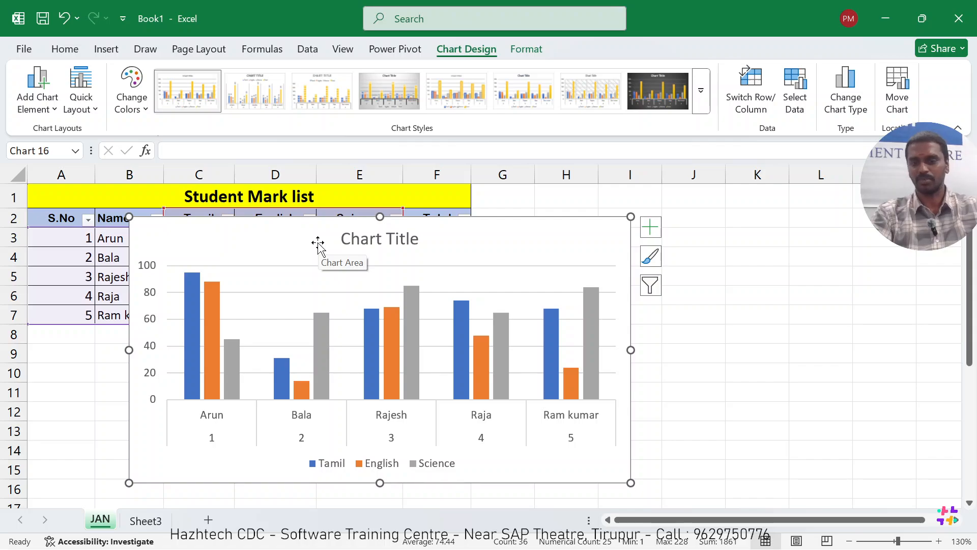
pyautogui.press('Delete')
pyautogui.click(524, 270)
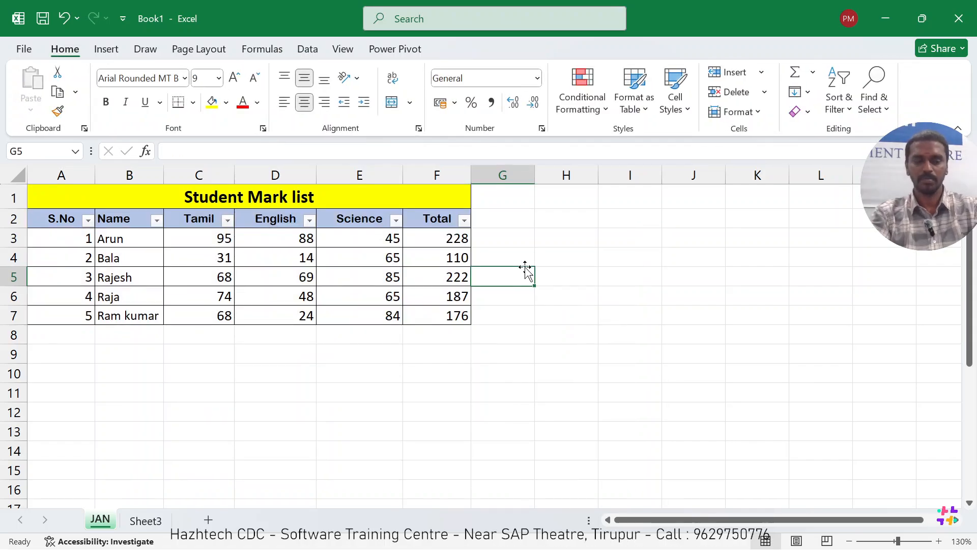